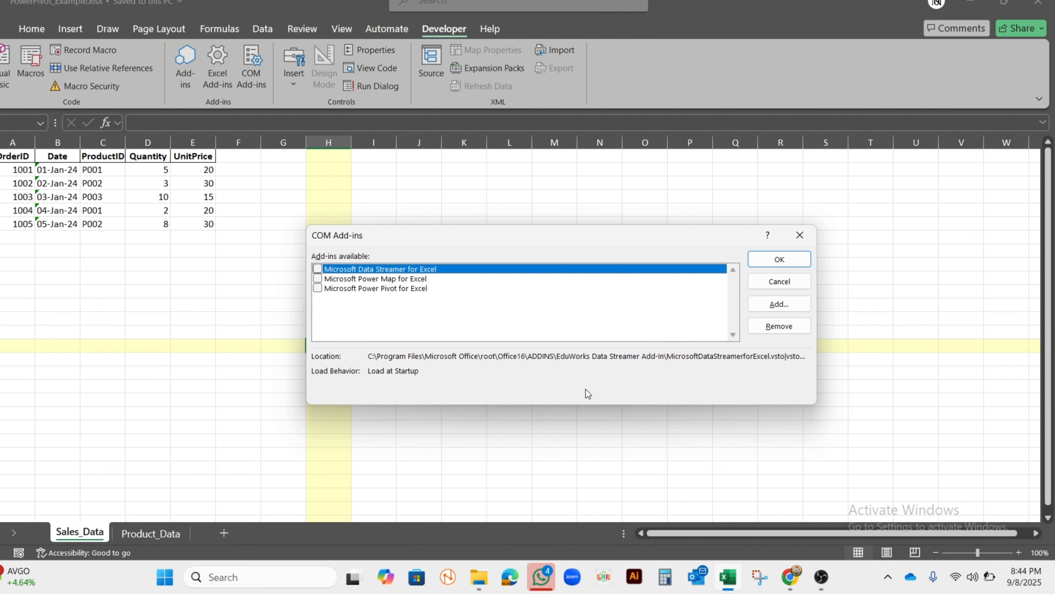
# Enable the Microsoft Power Map for Excel and Microsoft Power Pivot for Excel COM add-ins.
pyautogui.click(319, 278)
pyautogui.click(318, 289)
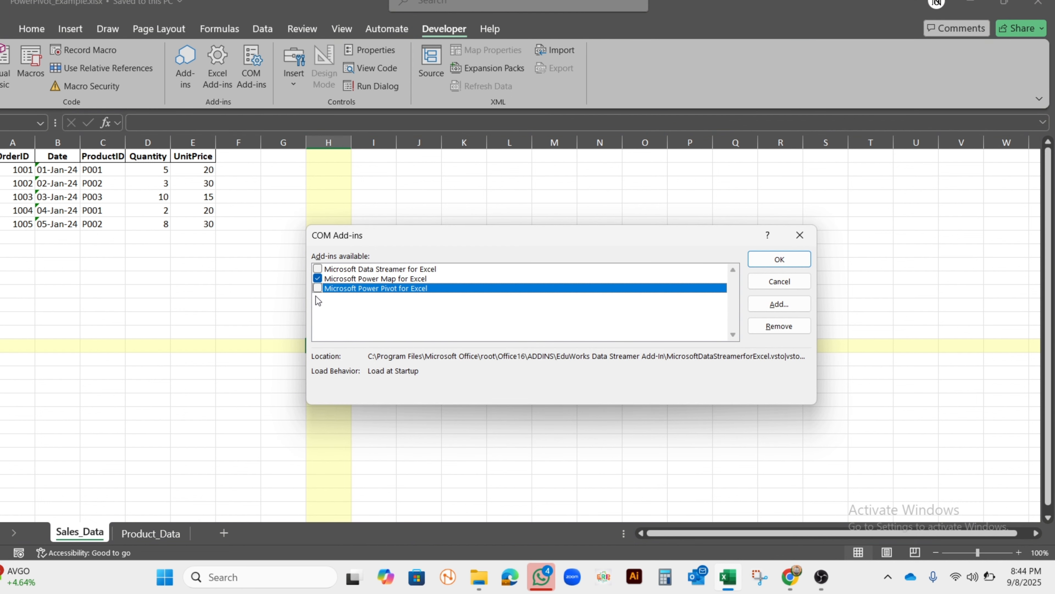
pyautogui.click(318, 289)
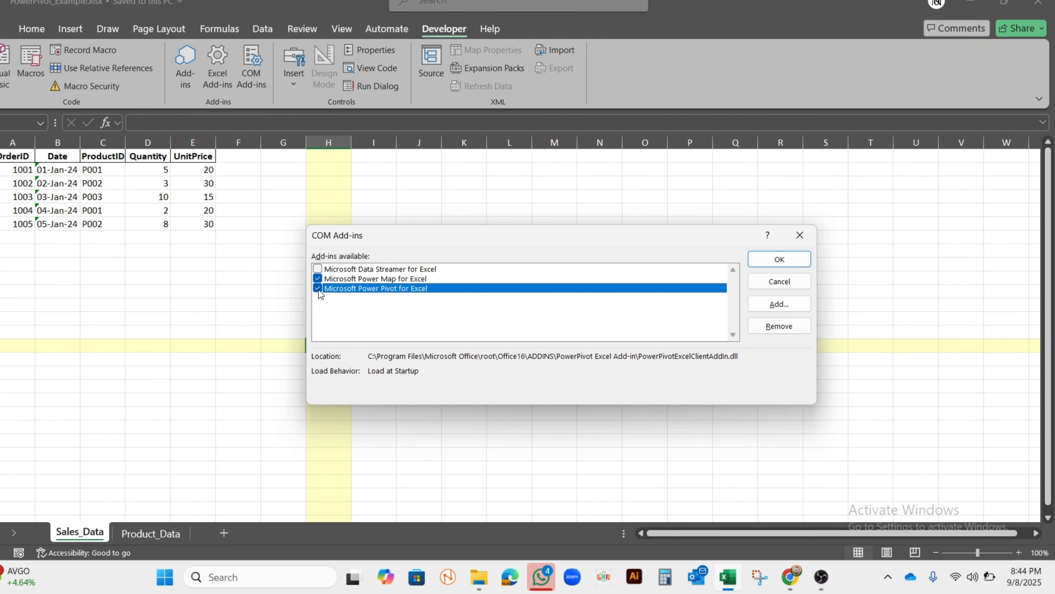
pyautogui.click(769, 264)
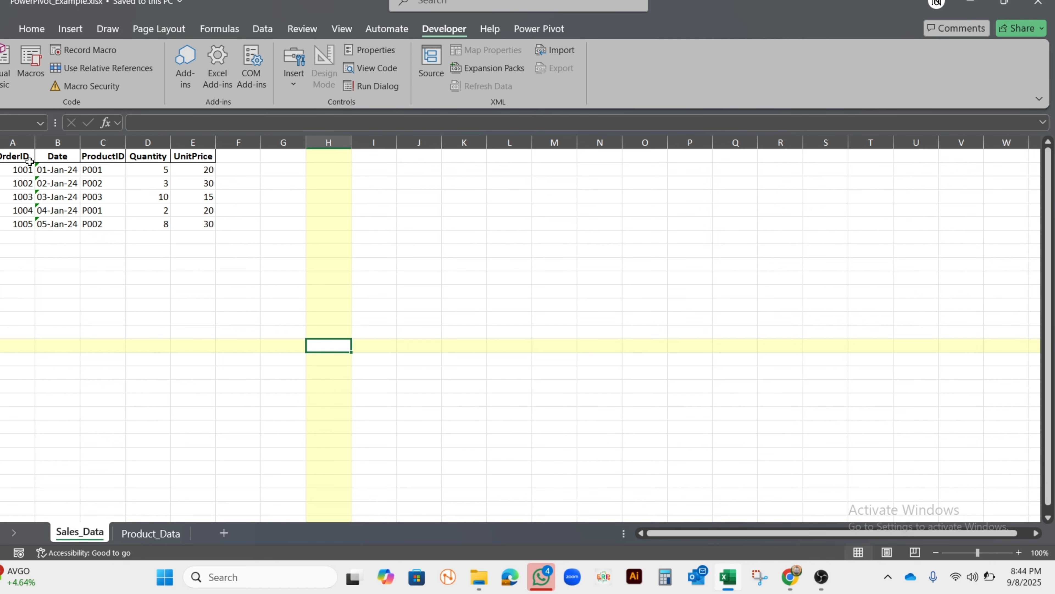
# Convert the range A1:E6 on Sales_Data into a table with headers and name it Sales.
pyautogui.moveTo(22, 157); pyautogui.dragTo(194, 220)
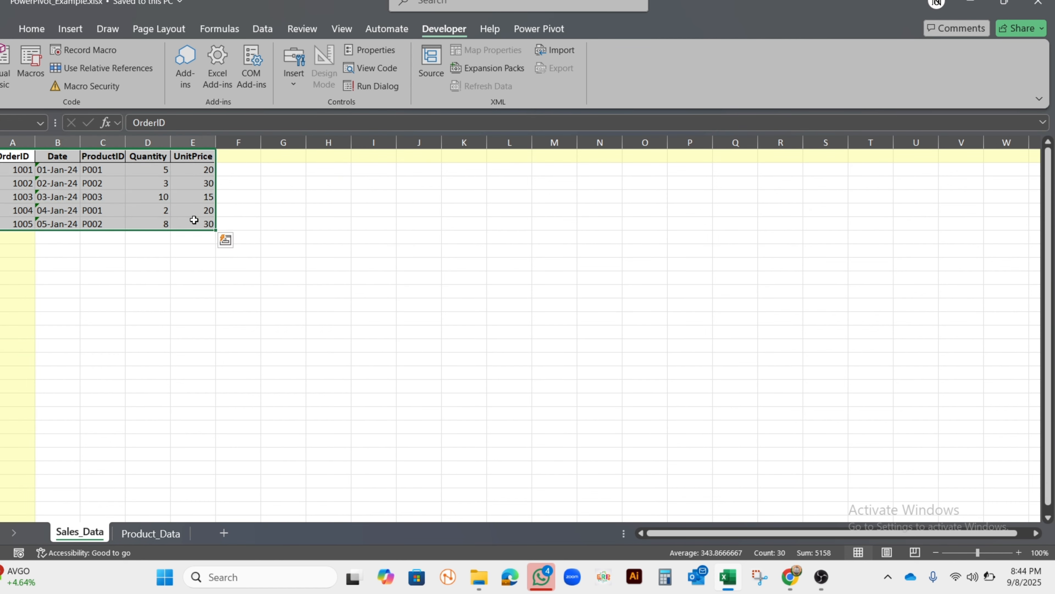
pyautogui.hotkey('ctrl', 't')
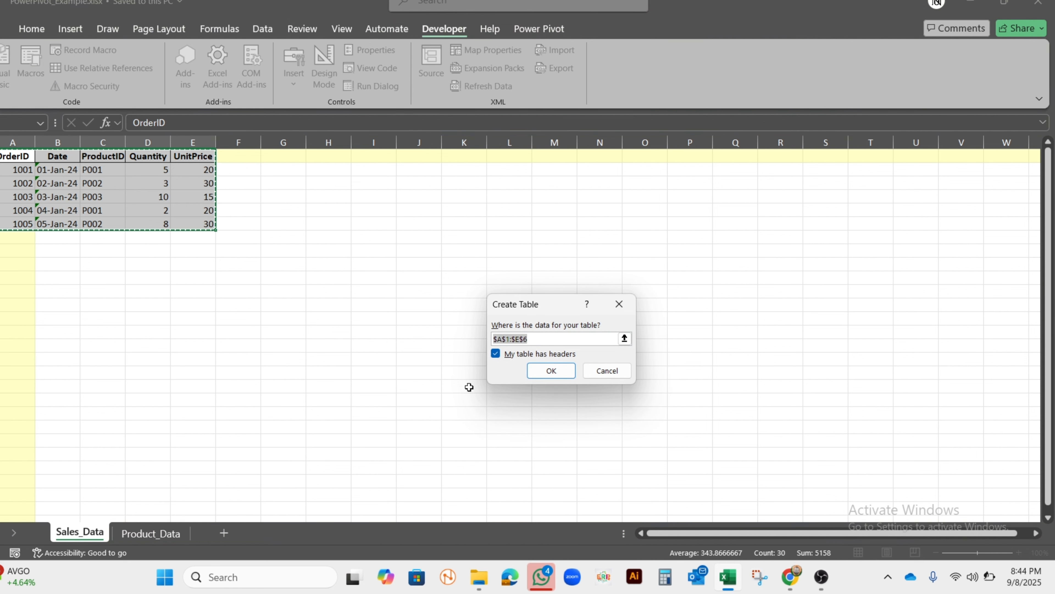
pyautogui.click(551, 371)
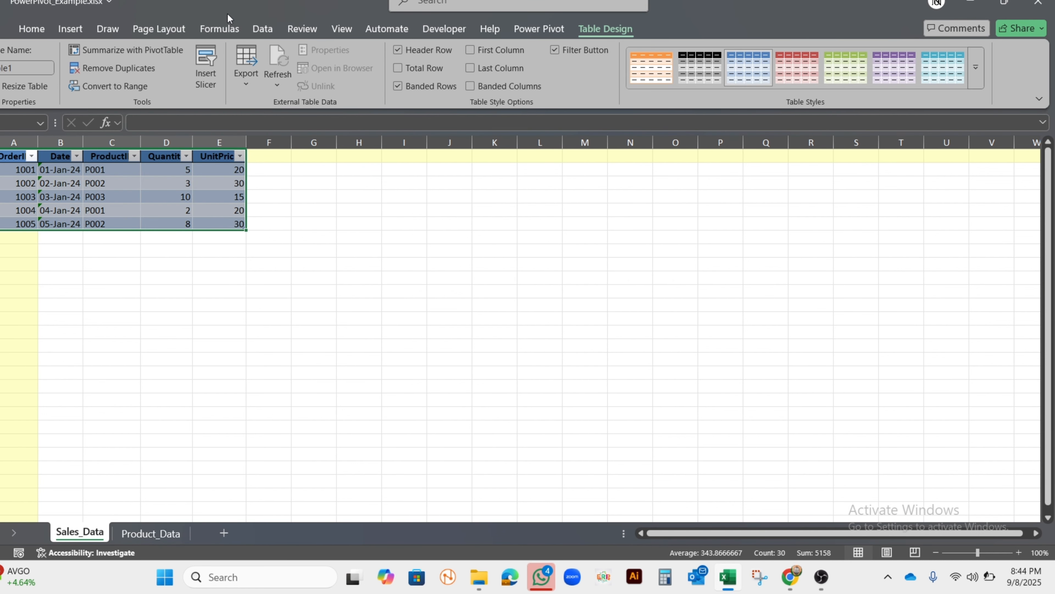
pyautogui.click(23, 68)
pyautogui.press('BackSpace')
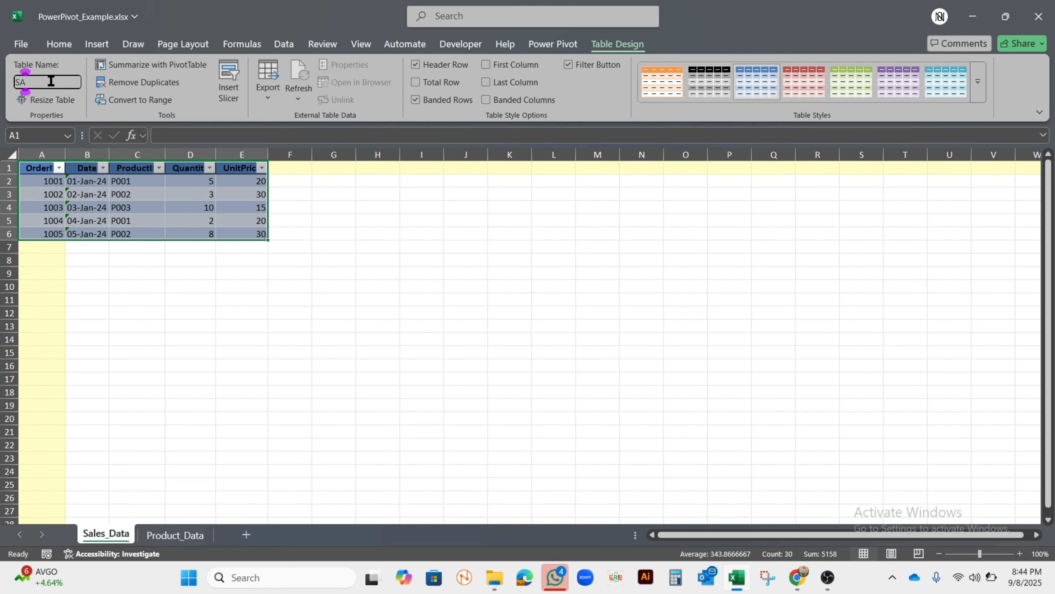
pyautogui.write('Sales')
pyautogui.click(45, 249)
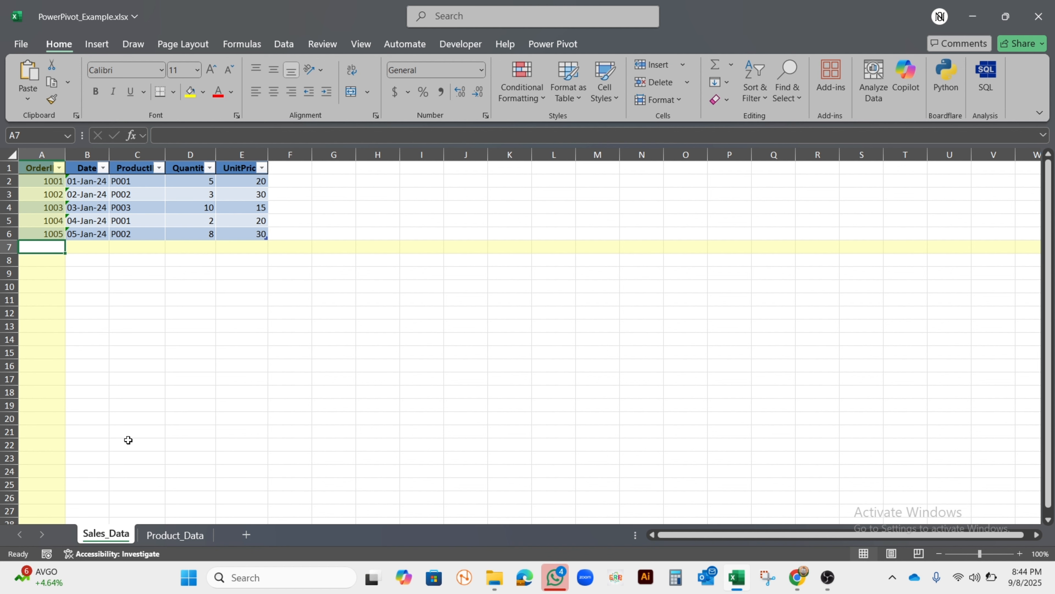
# Convert the range A1:C4 on the Product_Data sheet into a table with headers and name it Prod.
pyautogui.click(167, 536)
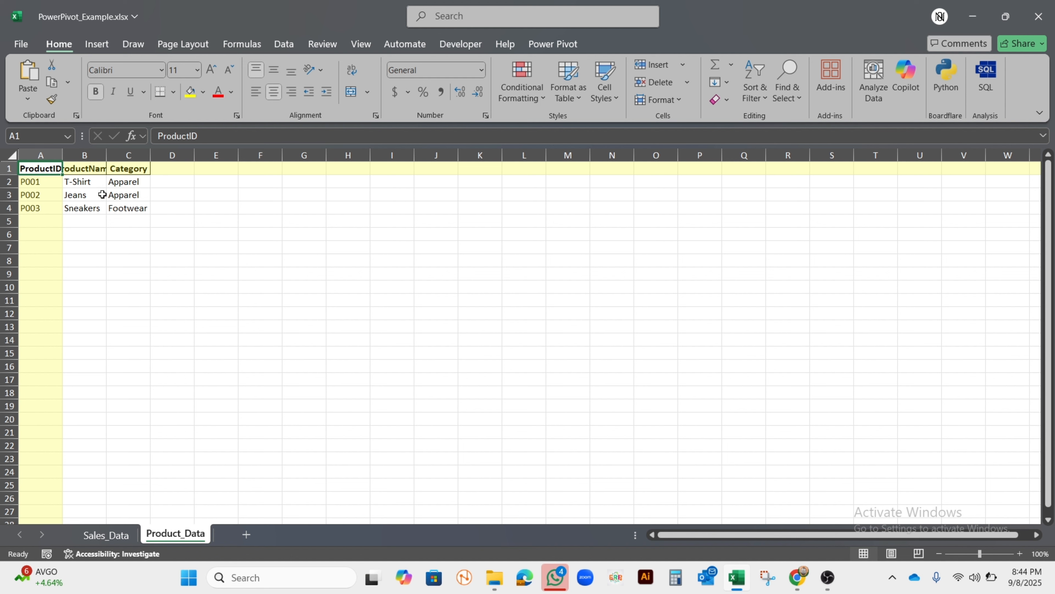
pyautogui.moveTo(44, 168); pyautogui.dragTo(117, 201)
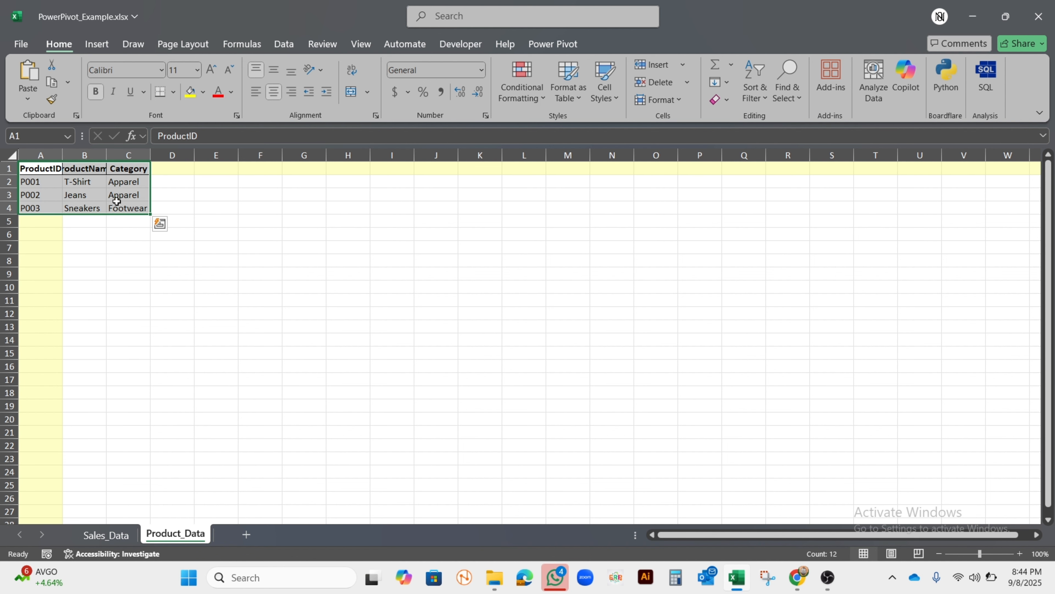
pyautogui.hotkey('ctrl', 't')
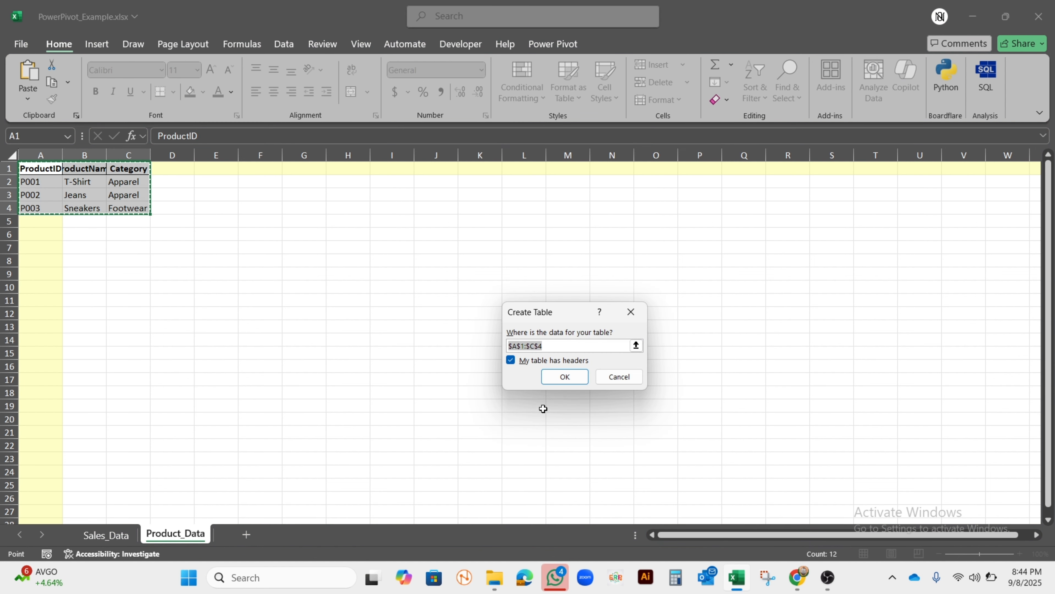
pyautogui.click(578, 381)
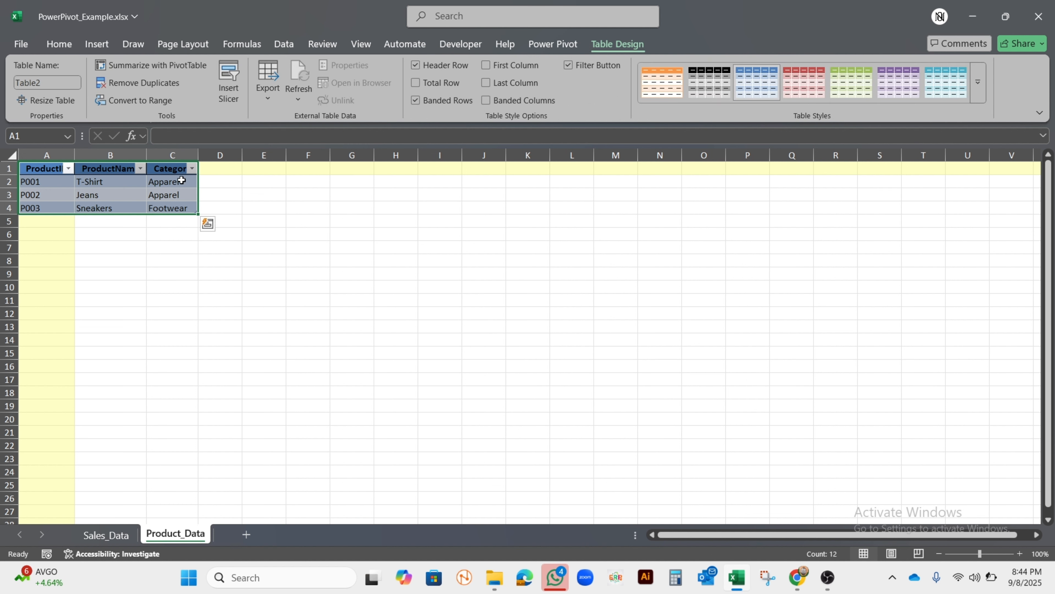
pyautogui.click(52, 81)
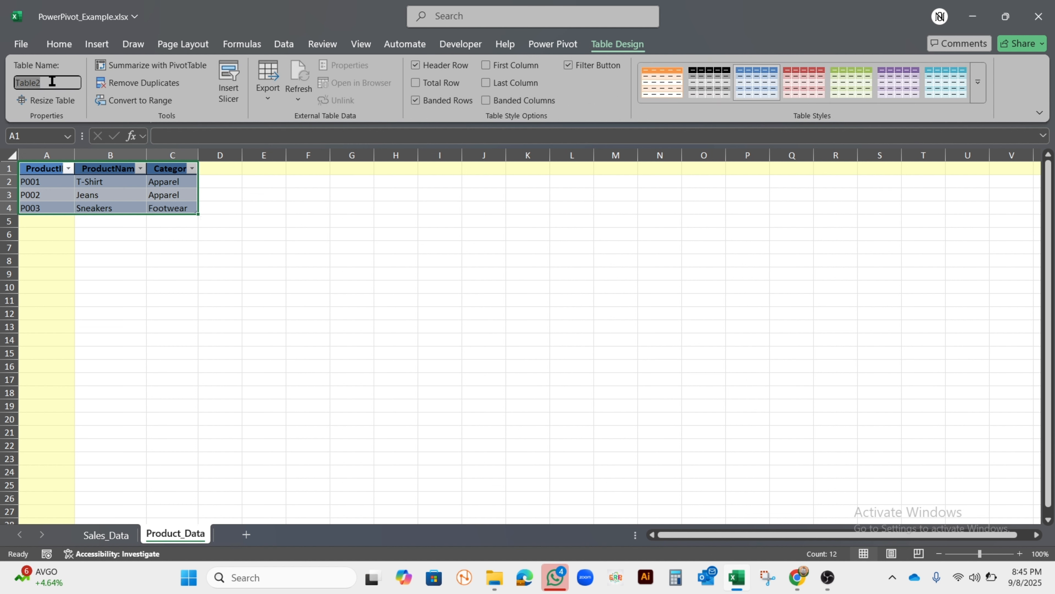
pyautogui.write('PR')
pyautogui.press('BackSpace')
pyautogui.write('rod')
pyautogui.click(64, 260)
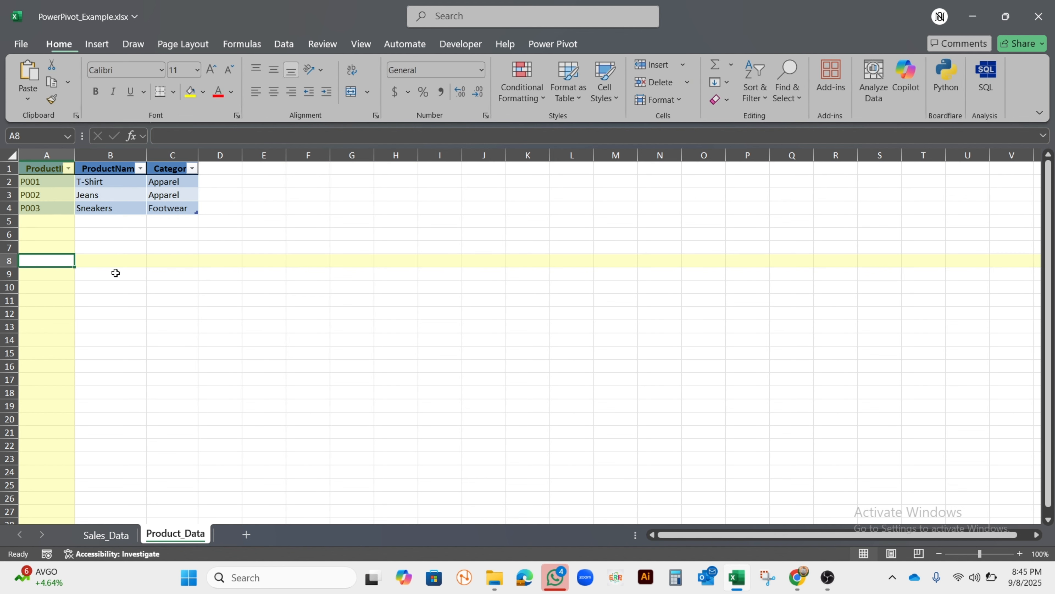
# Add the Prod table to the Power Pivot data model and return to the workbook.
pyautogui.click(554, 44)
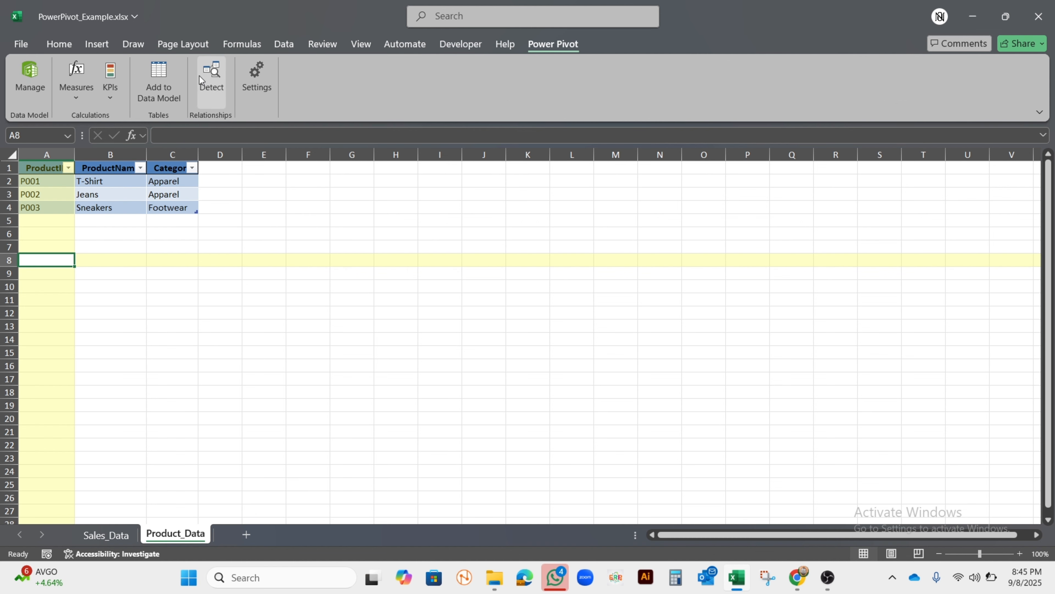
pyautogui.click(73, 195)
pyautogui.click(160, 84)
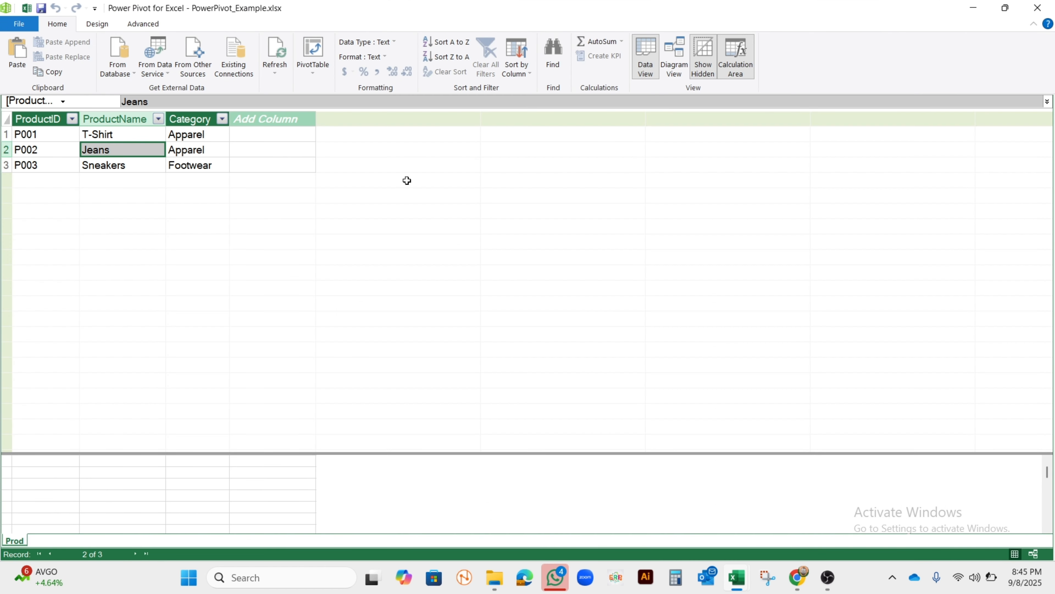
pyautogui.hotkey('alt', 'Tab')
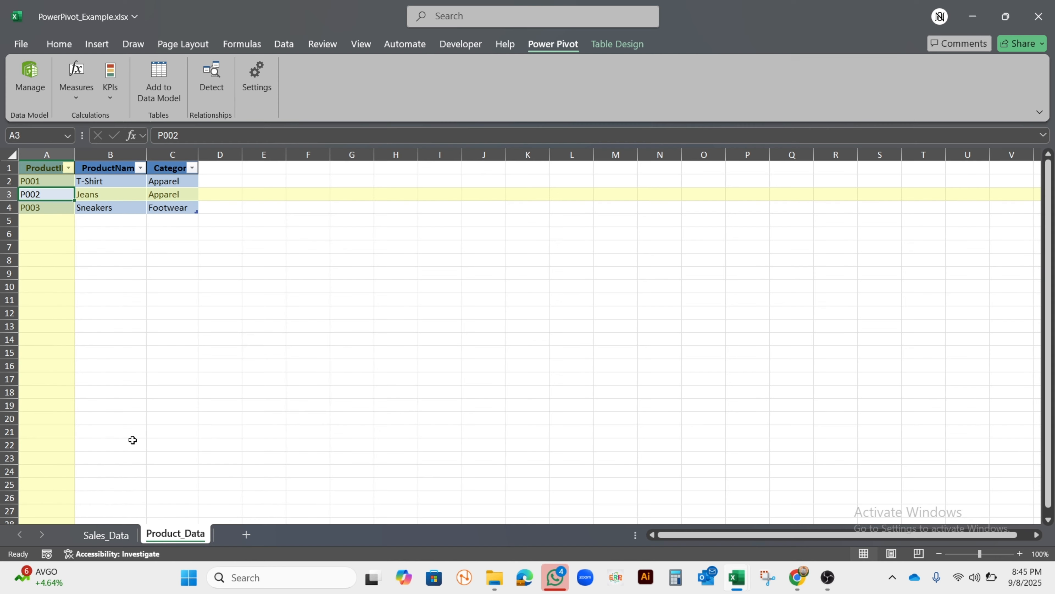
# Add the Sales table on the Sales_Data sheet to the data model.
pyautogui.click(105, 535)
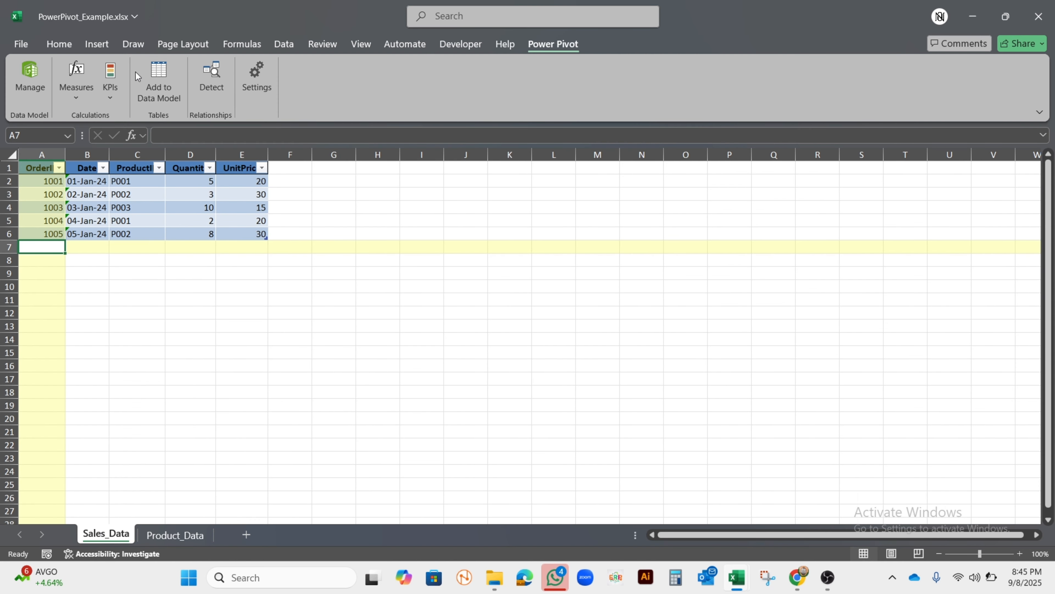
pyautogui.click(146, 76)
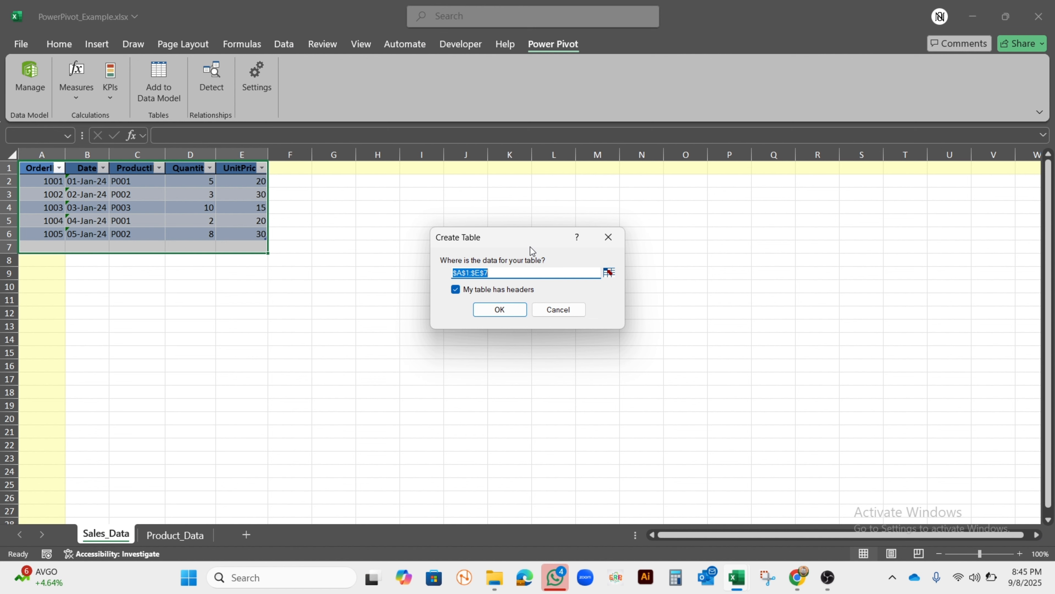
pyautogui.click(608, 237)
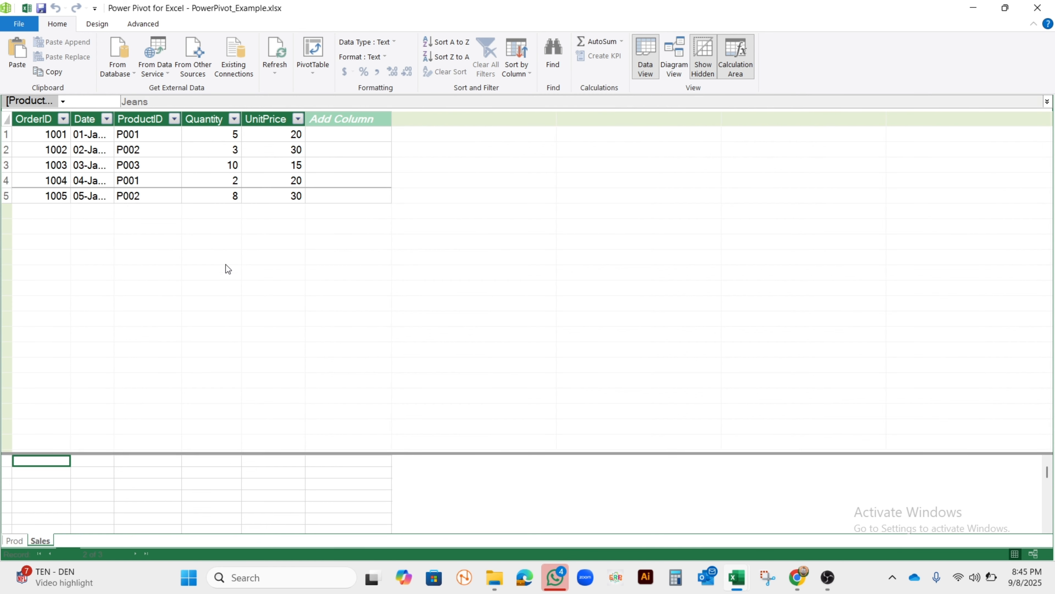
# Relate ProductID in the Sales table to ProductID in the Prod table in Diagram View and close the Power Pivot window.
pyautogui.click(676, 58)
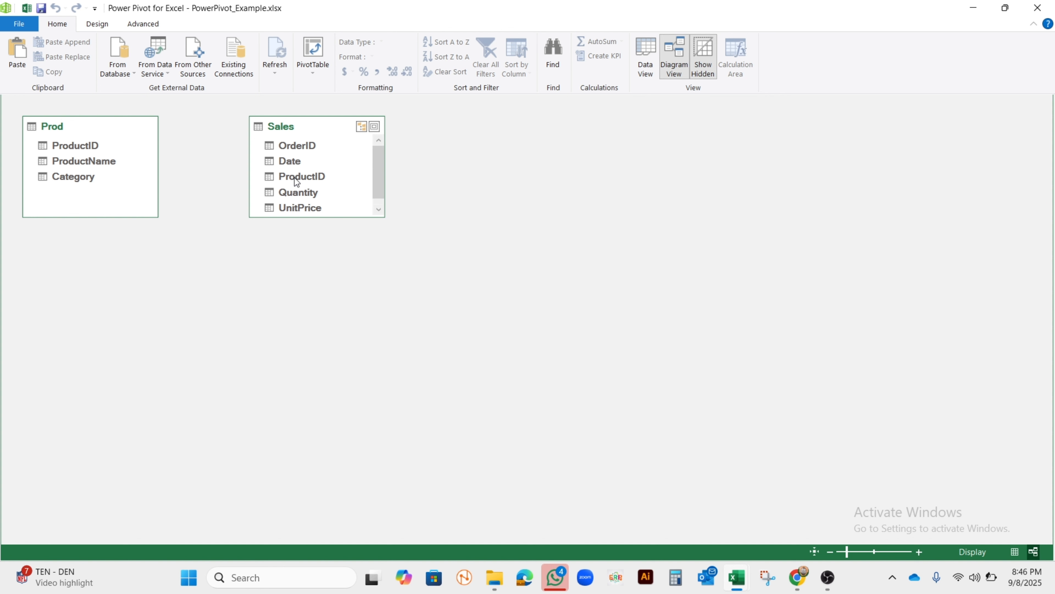
pyautogui.moveTo(295, 181); pyautogui.dragTo(99, 148)
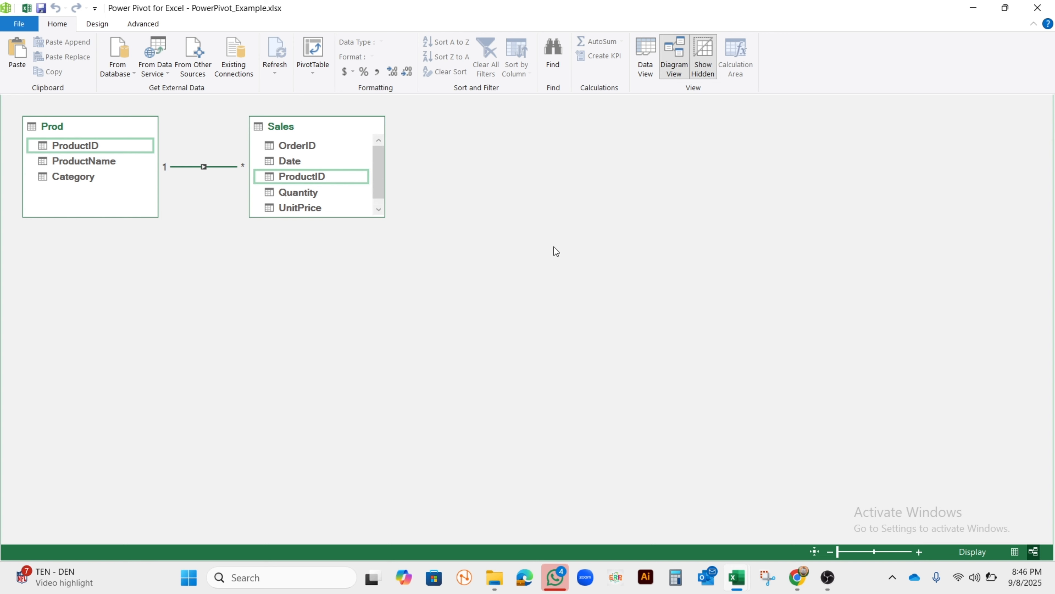
pyautogui.click(1038, 8)
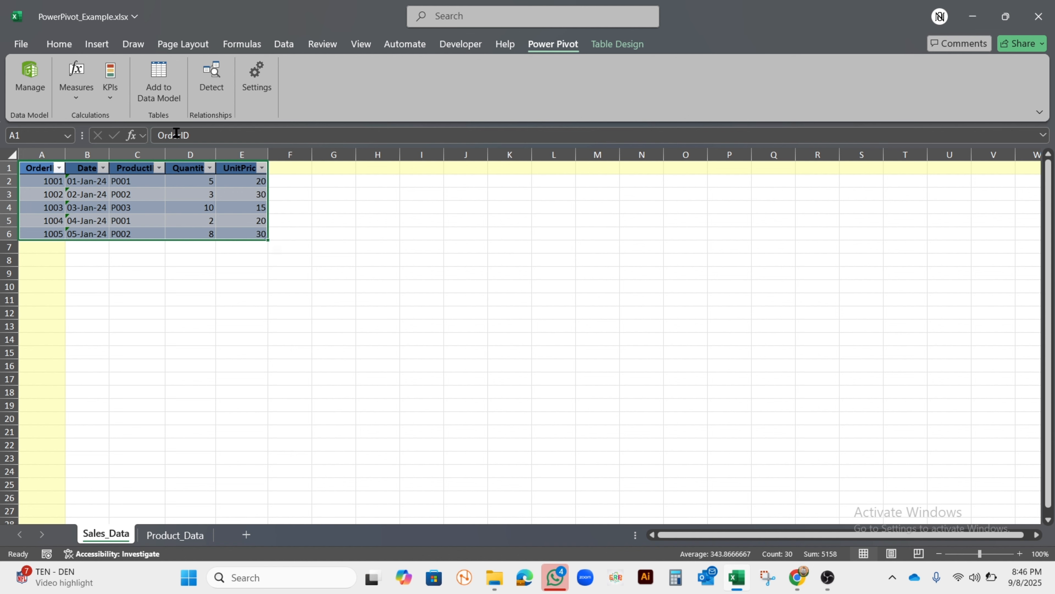
# Create four PivotCharts from the Power Pivot data model on a new worksheet.
pyautogui.click(158, 100)
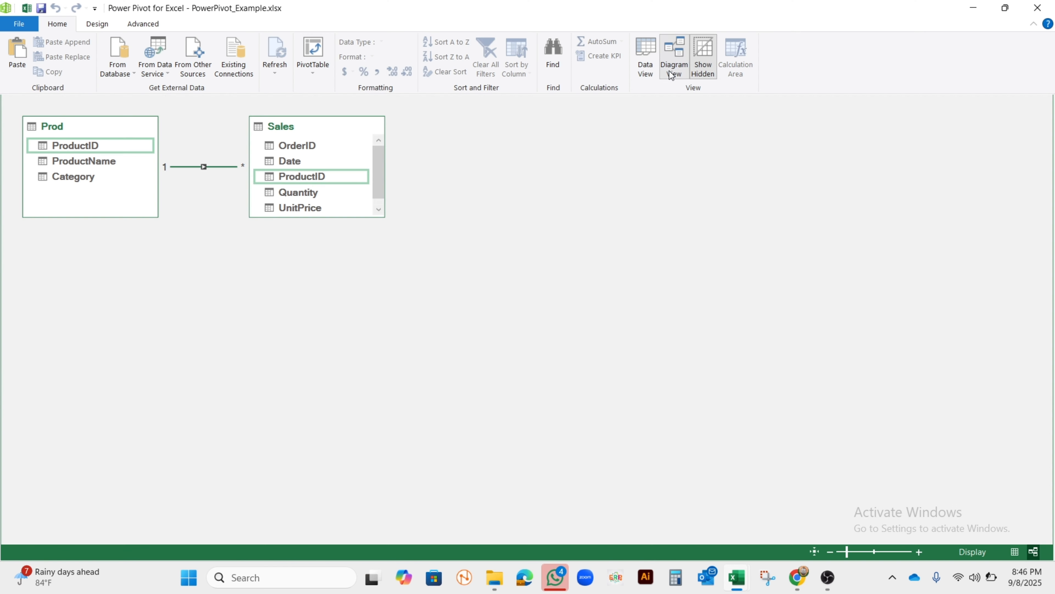
pyautogui.click(645, 59)
pyautogui.click(41, 540)
pyautogui.click(212, 165)
pyautogui.click(318, 70)
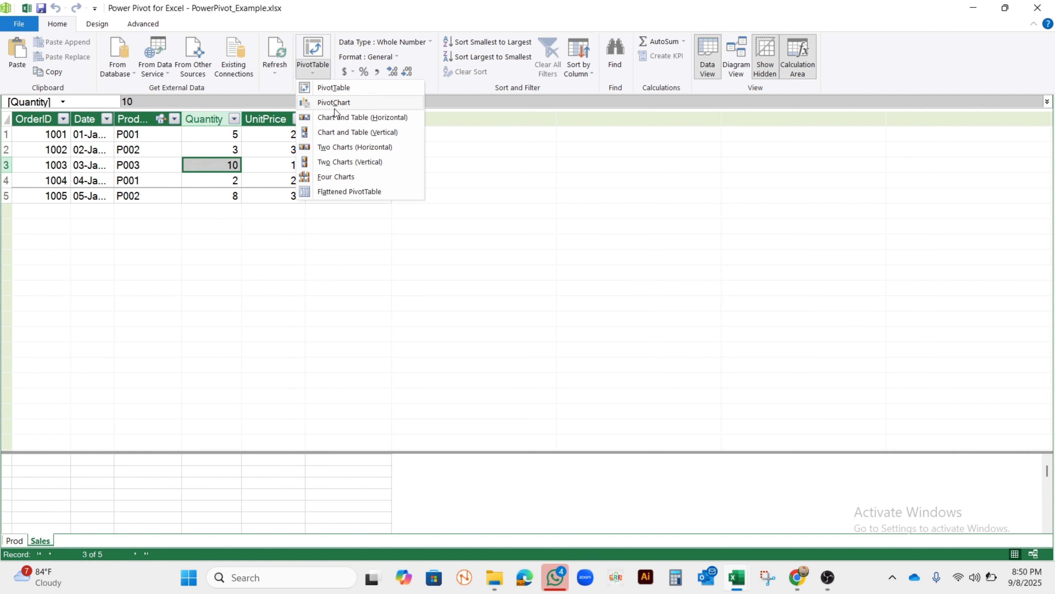
pyautogui.click(348, 178)
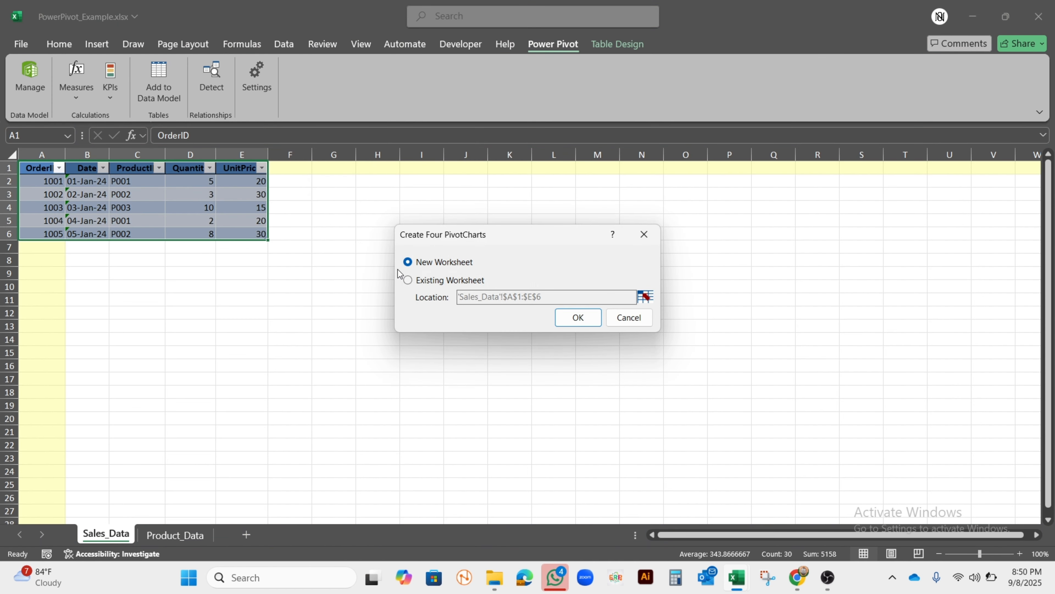
pyautogui.click(579, 318)
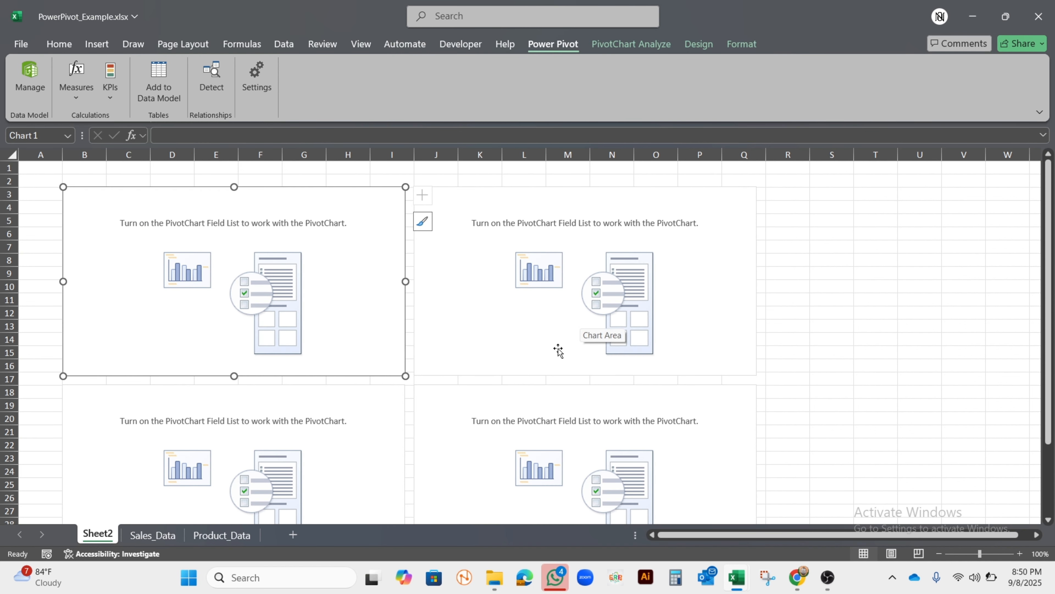
# Show the PivotChart field list for Chart 1 on the new sheet.
pyautogui.click(669, 270)
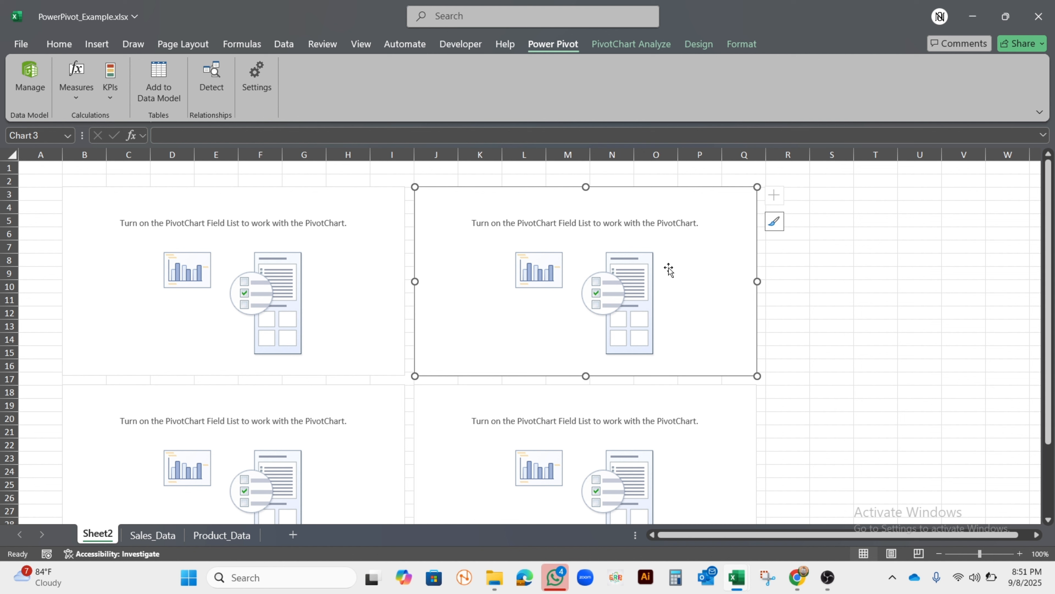
pyautogui.click(342, 262)
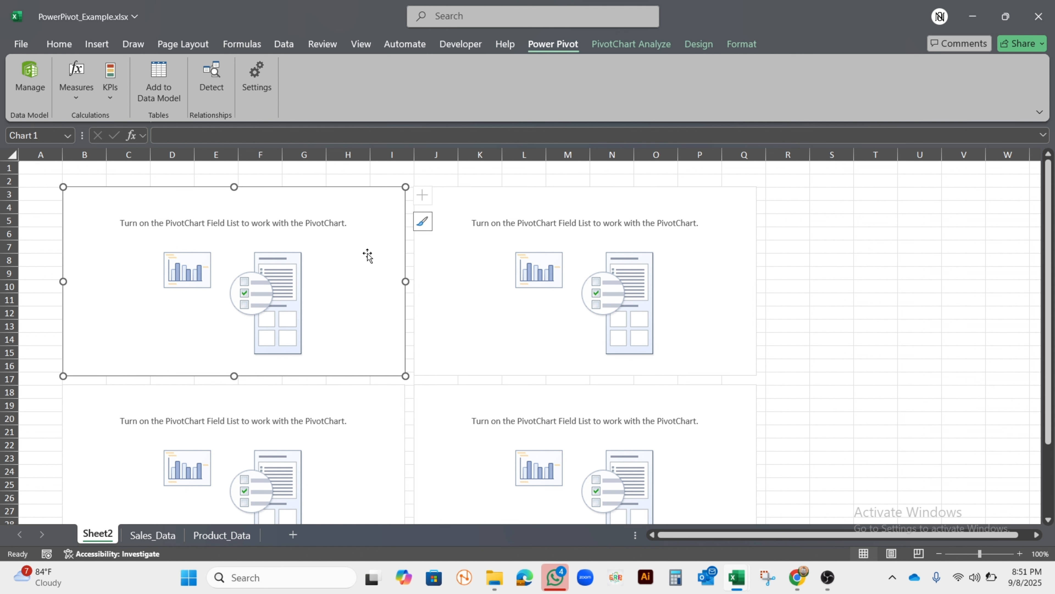
pyautogui.doubleClick(368, 255)
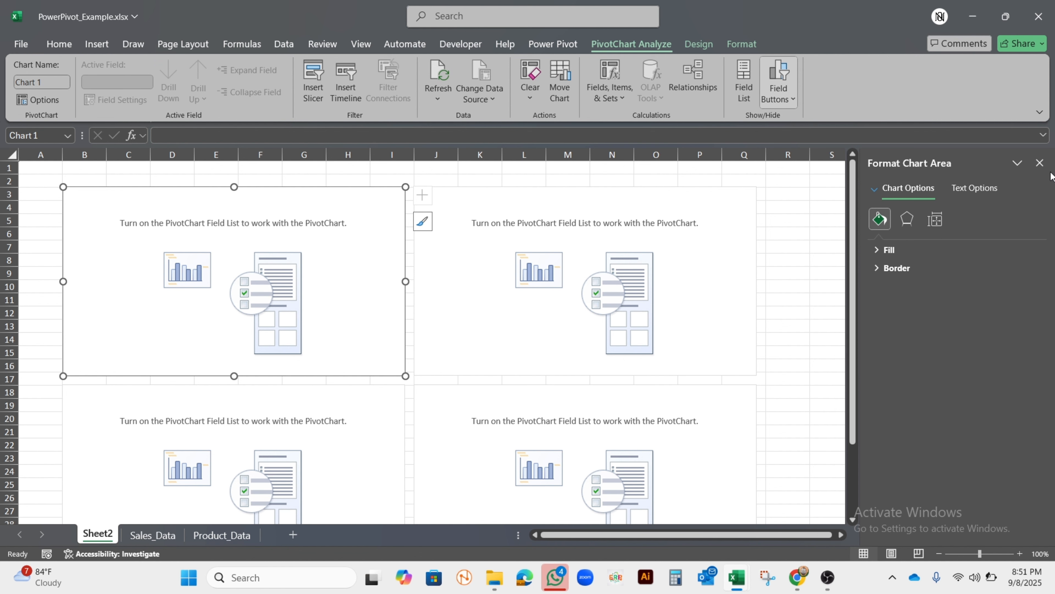
pyautogui.click(1040, 162)
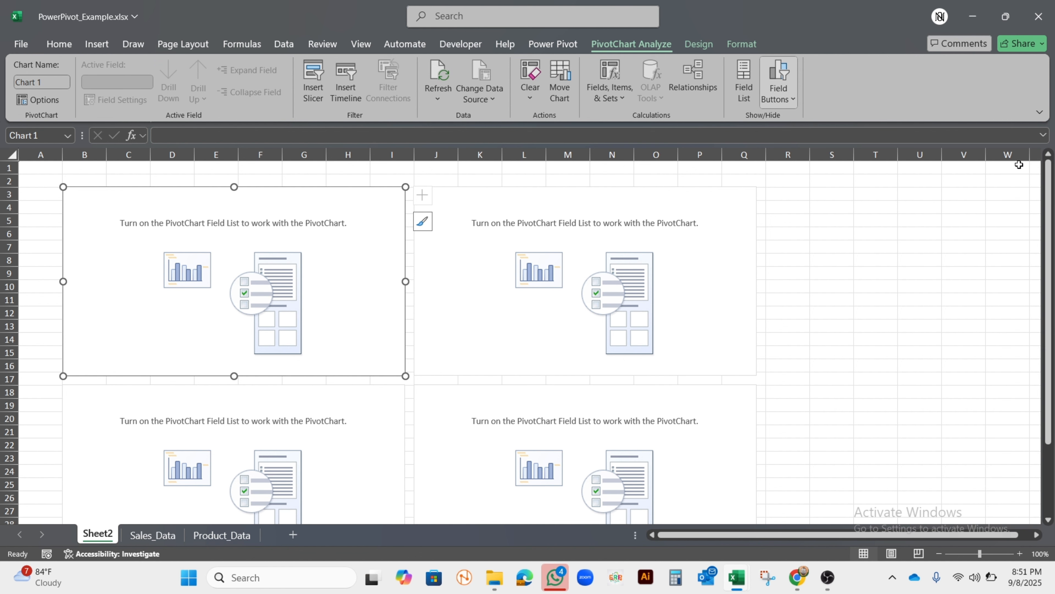
pyautogui.click(737, 78)
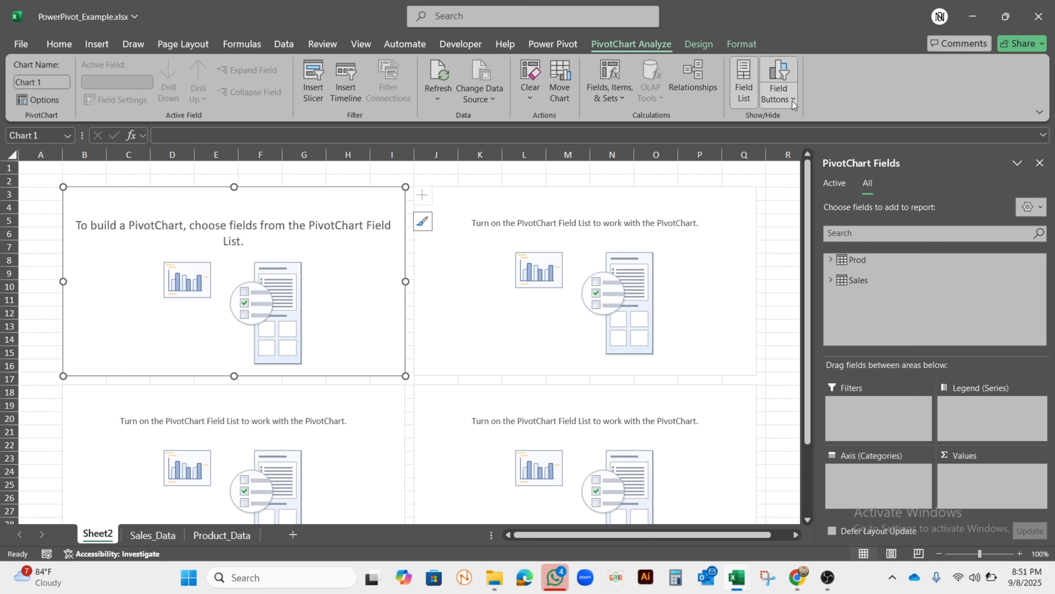
pyautogui.click(792, 101)
pyautogui.click(846, 84)
# Add ProductID from the Prod table to the axis categories of Chart 1.
pyautogui.click(830, 260)
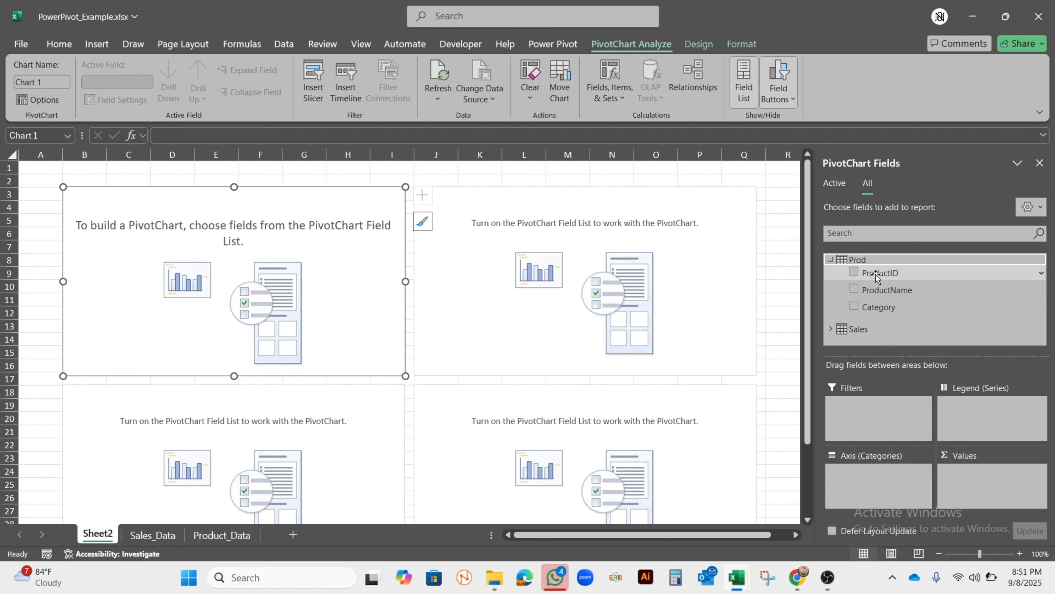
pyautogui.moveTo(875, 280); pyautogui.dragTo(878, 474)
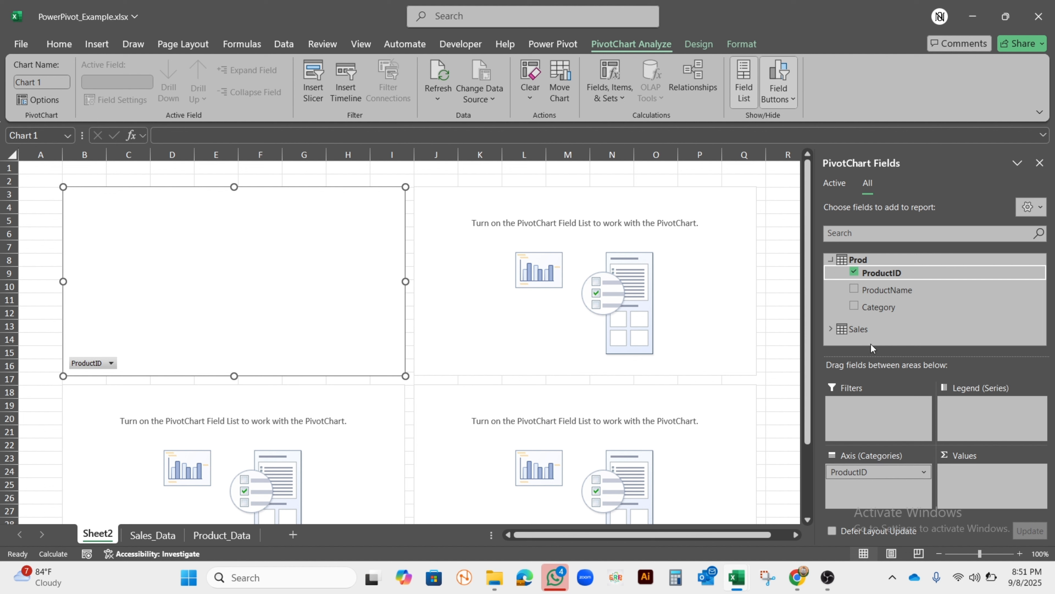
# Add Quantity and UnitPrice from the Sales table to the values of Chart 1.
pyautogui.click(831, 328)
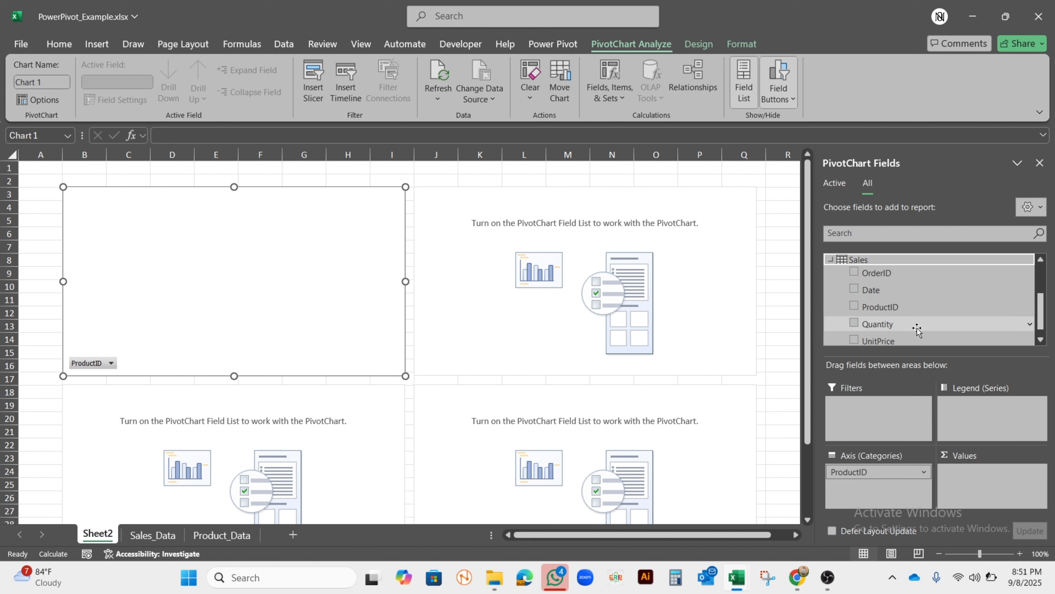
pyautogui.scroll(-1, 917, 329)
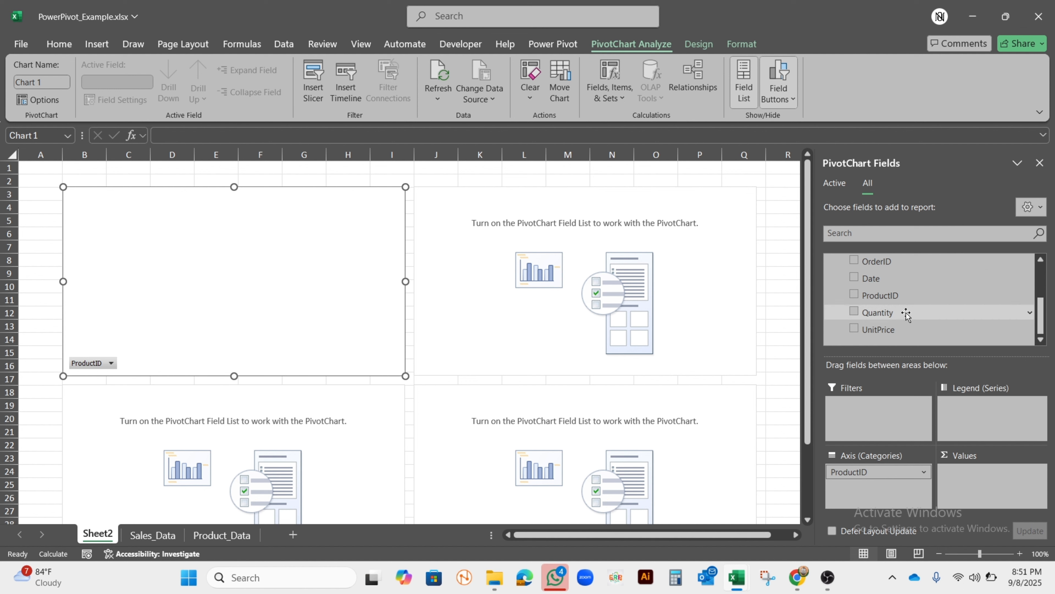
pyautogui.click(860, 313)
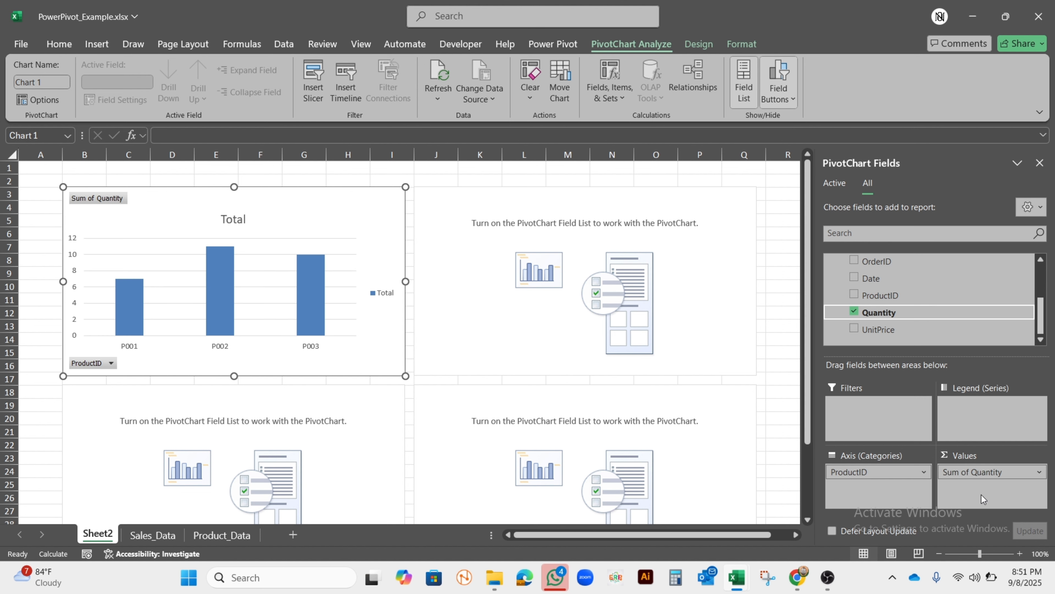
pyautogui.moveTo(871, 334); pyautogui.dragTo(968, 495)
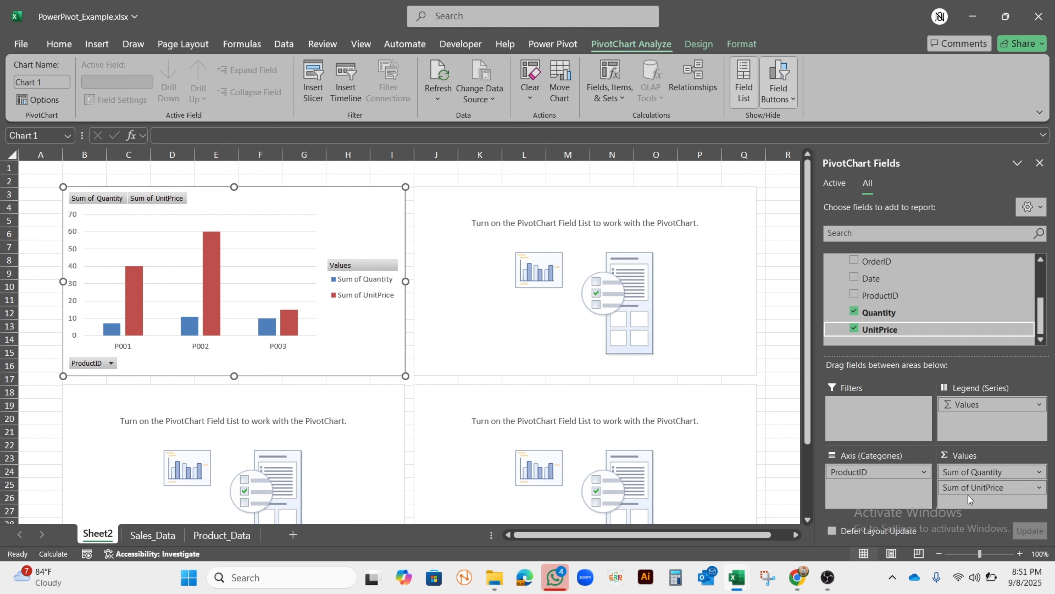
# Build Chart 3 with ProductName from Prod as the axis category and Quantity and UnitPrice from Sales as values.
pyautogui.click(486, 363)
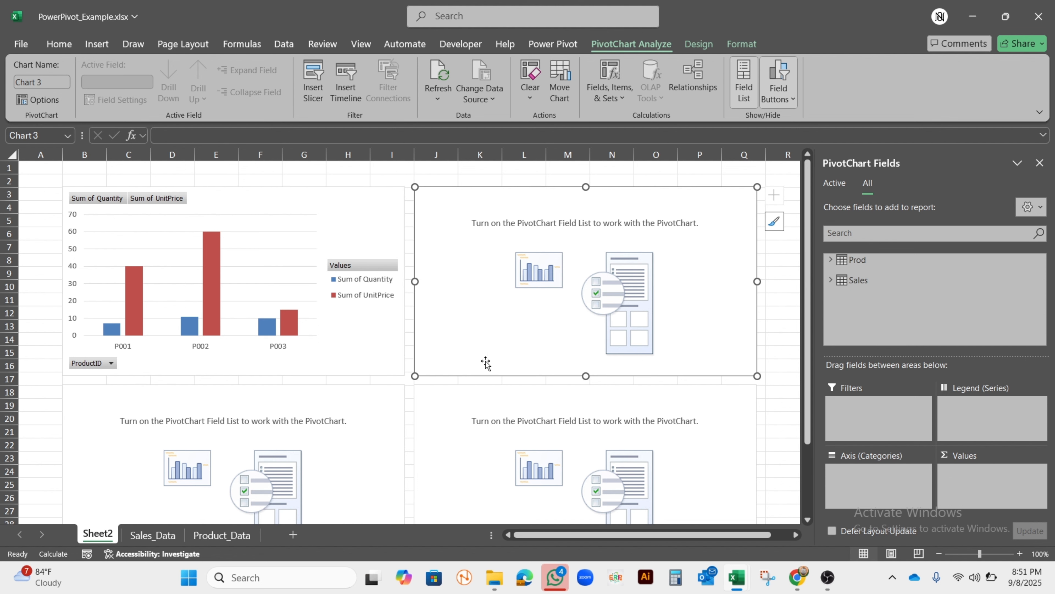
pyautogui.click(832, 259)
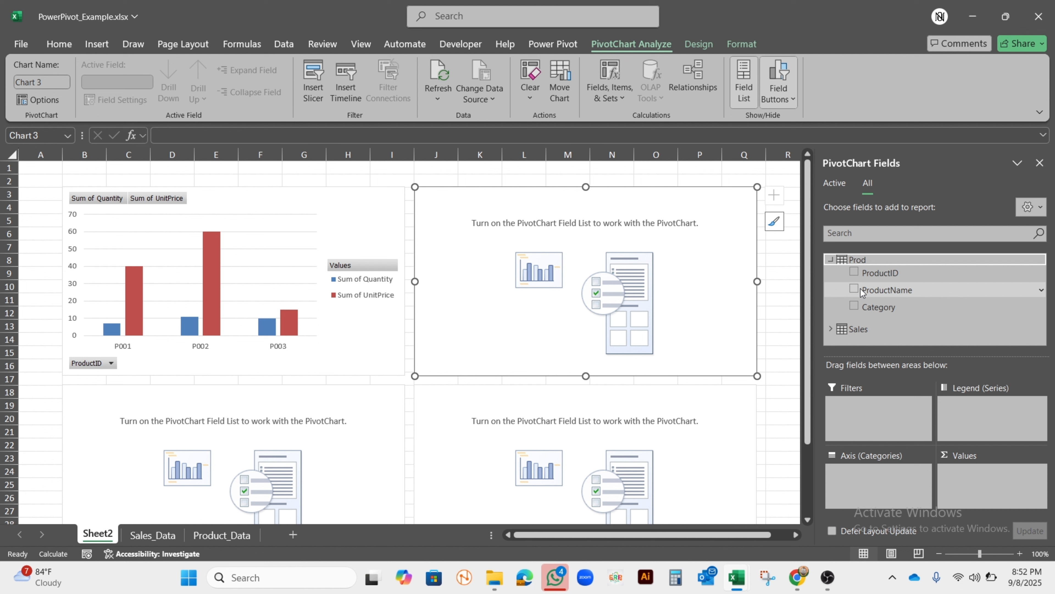
pyautogui.moveTo(885, 288); pyautogui.dragTo(860, 477)
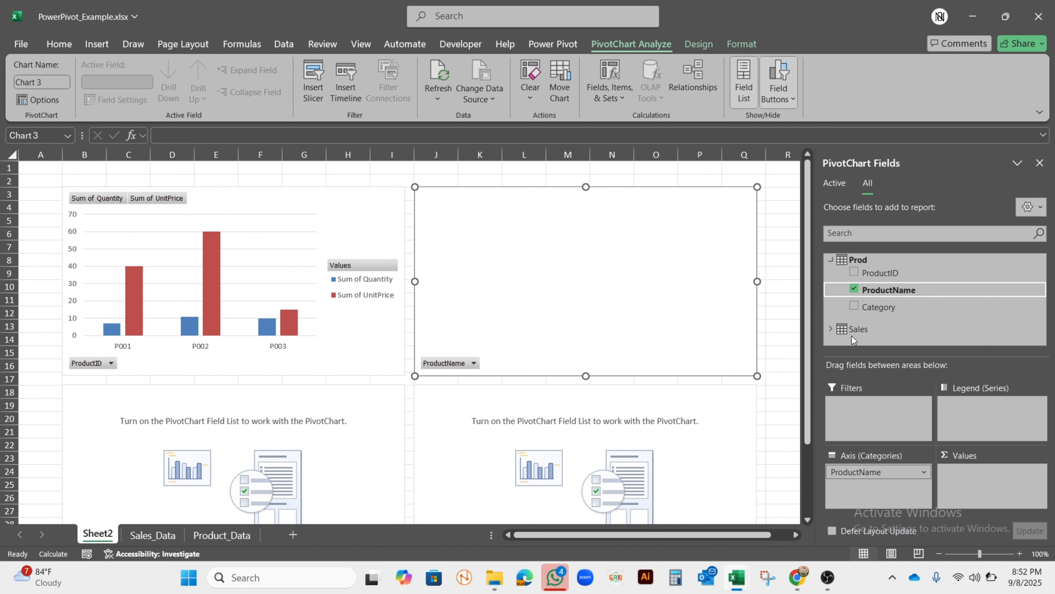
pyautogui.click(831, 329)
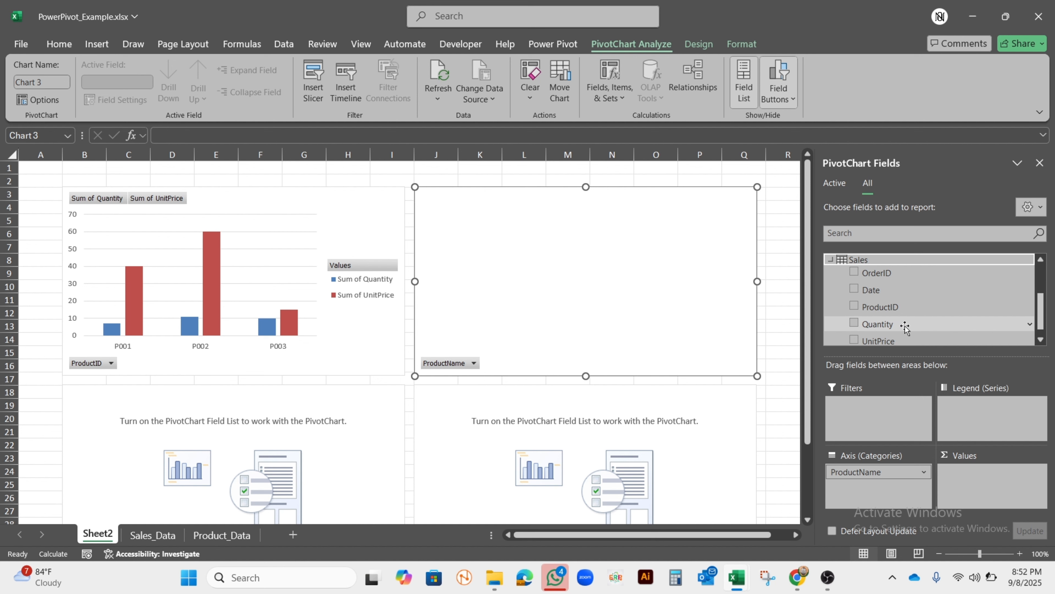
pyautogui.moveTo(905, 327); pyautogui.dragTo(977, 469)
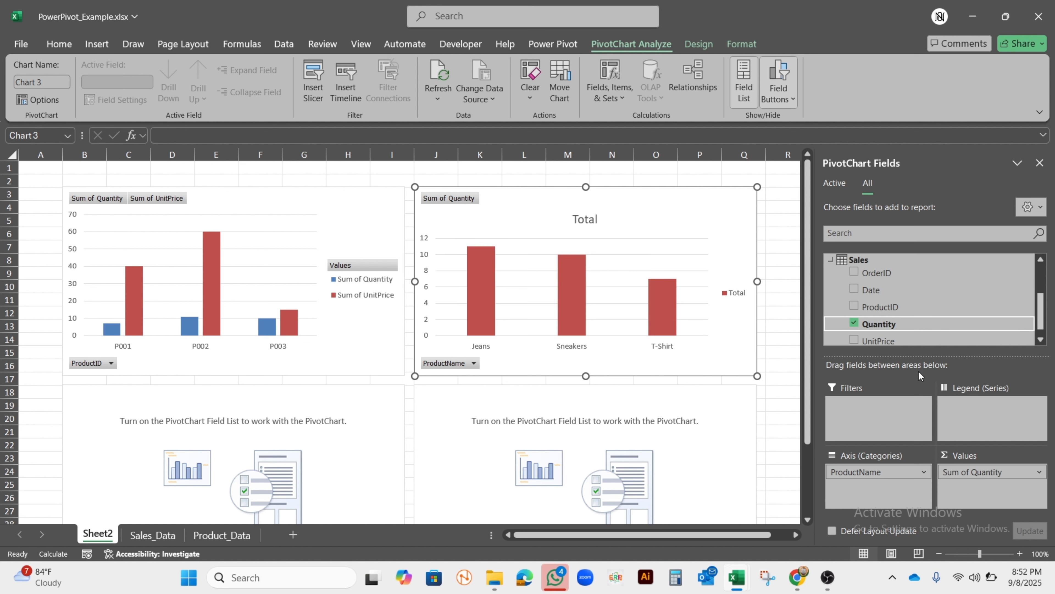
pyautogui.moveTo(884, 342); pyautogui.dragTo(993, 486)
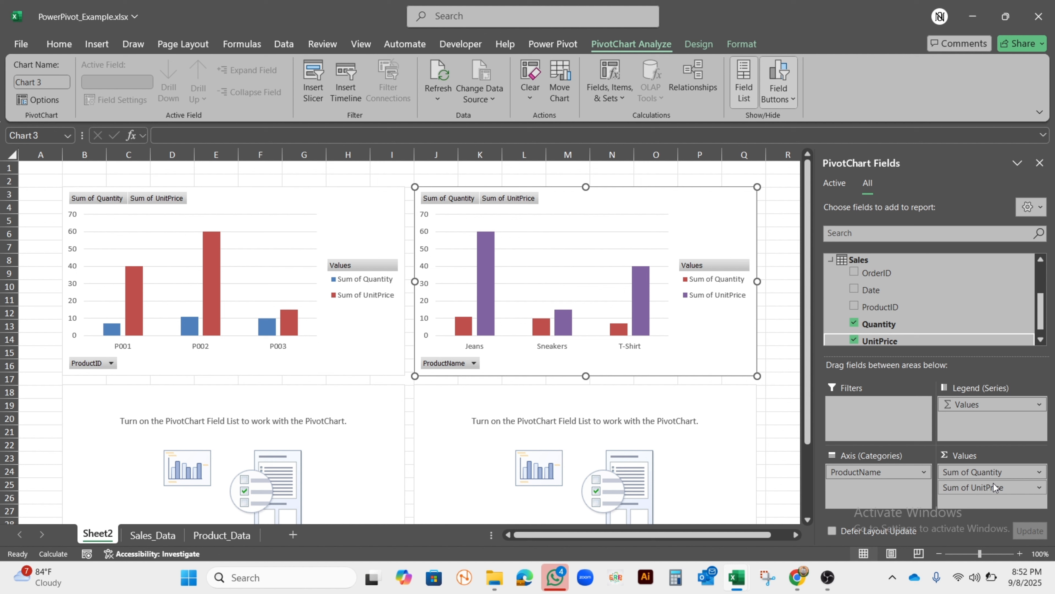
pyautogui.scroll(2, 872, 277)
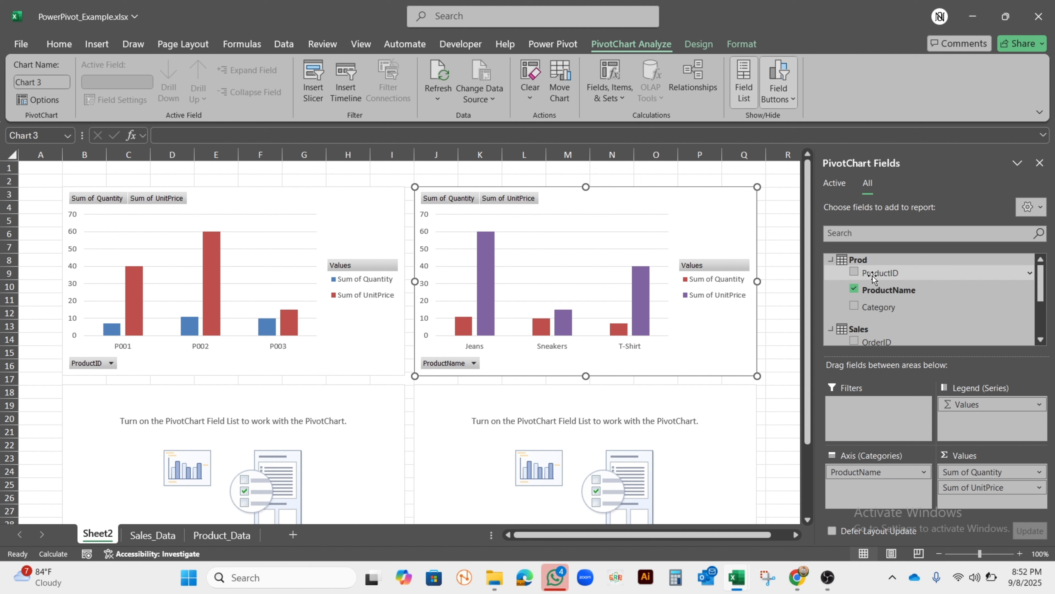
# Build Chart 2 with Category from Prod as the axis category and Quantity and UnitPrice from Sales as values.
pyautogui.click(361, 451)
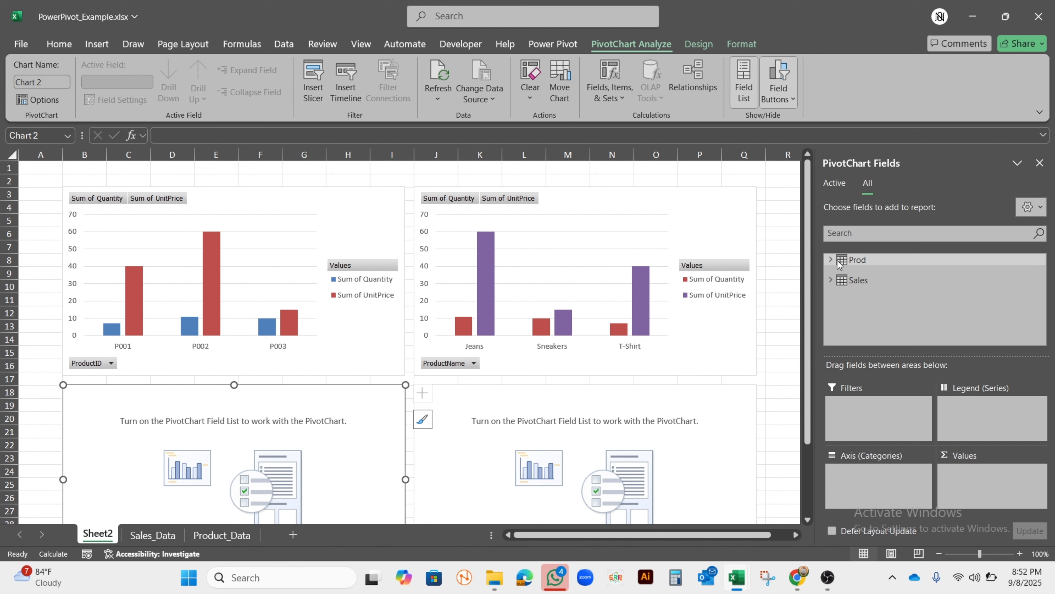
pyautogui.click(830, 259)
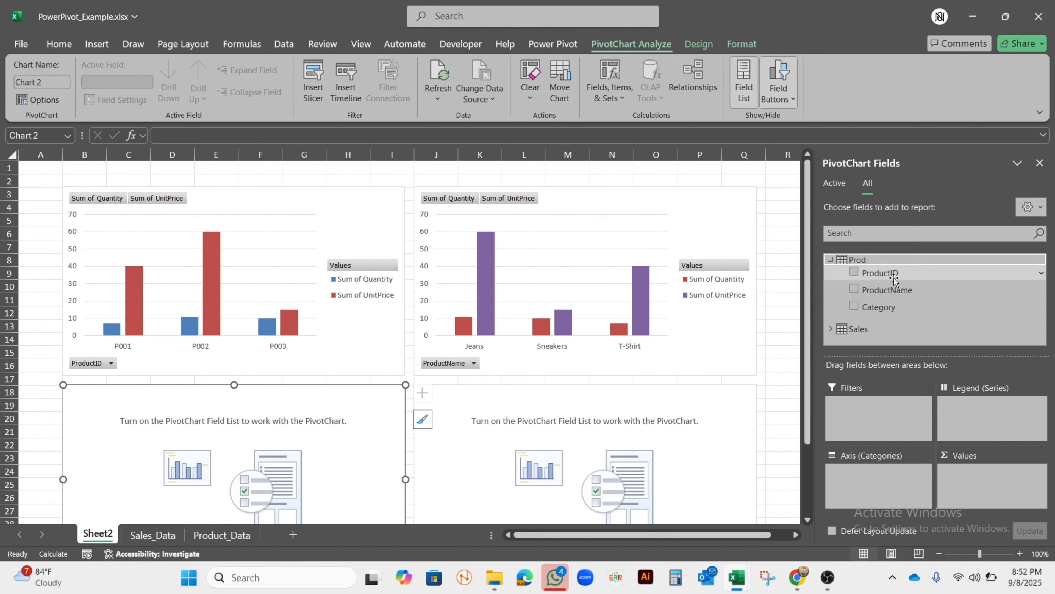
pyautogui.click(895, 312)
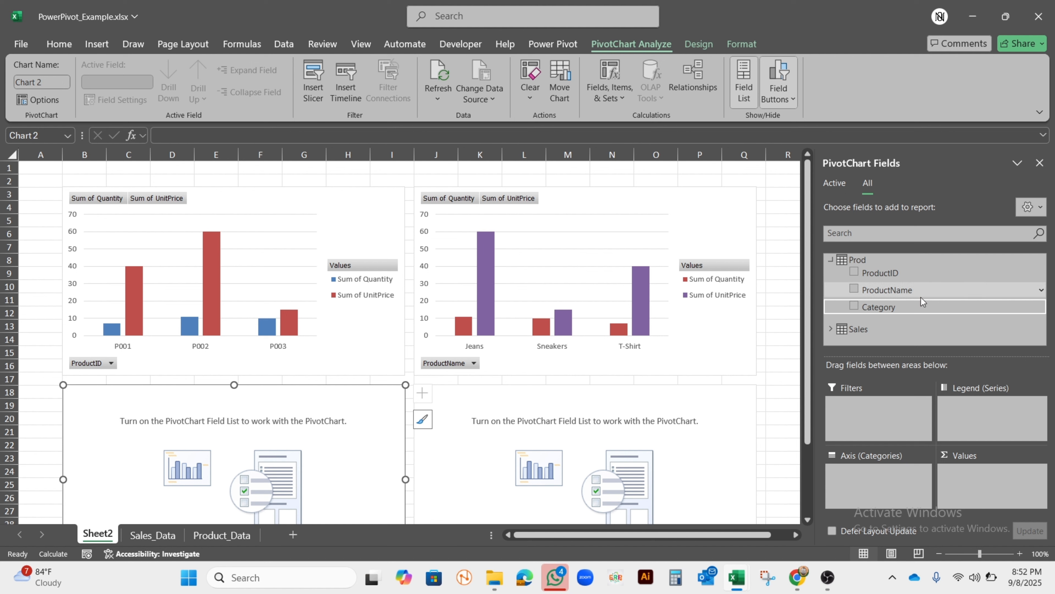
pyautogui.moveTo(918, 307); pyautogui.dragTo(874, 484)
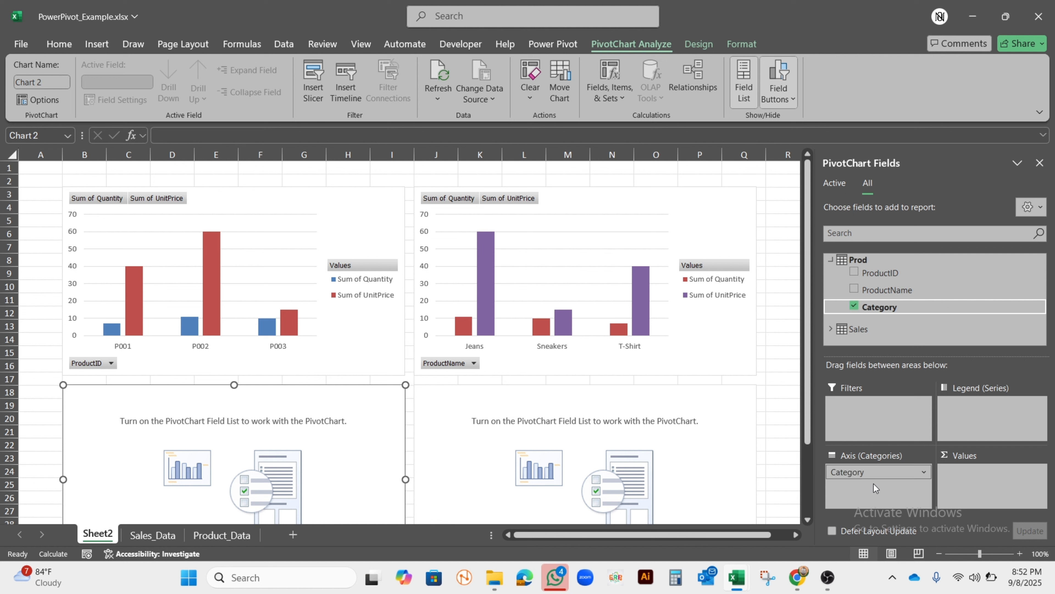
pyautogui.click(829, 328)
pyautogui.moveTo(887, 327)
pyautogui.mouseDown()
pyautogui.moveTo(910, 329)
pyautogui.moveTo(1001, 501)
pyautogui.moveTo(991, 499)
pyautogui.mouseUp()
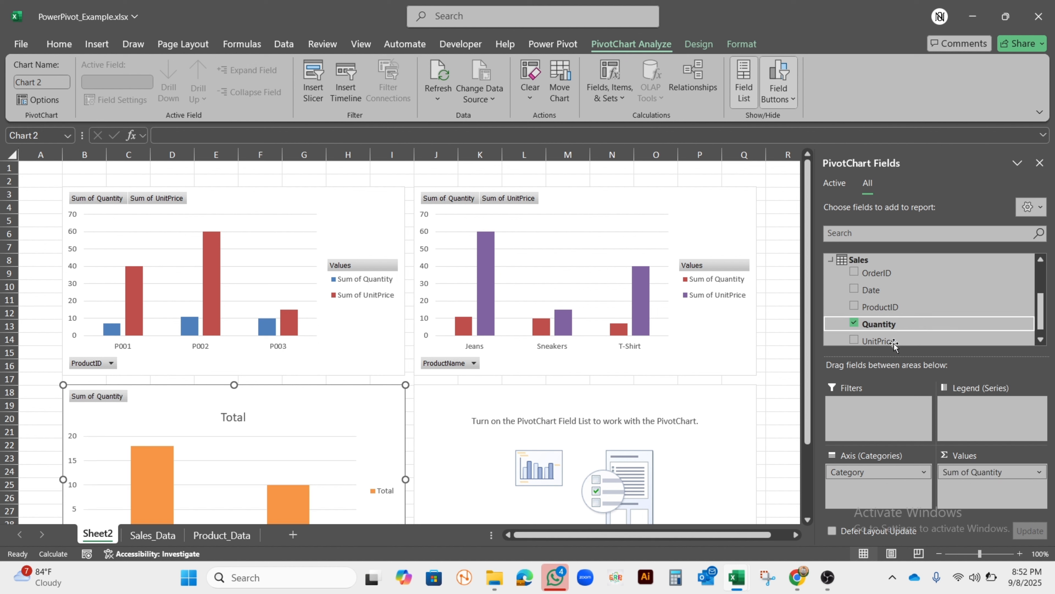
pyautogui.moveTo(890, 342); pyautogui.dragTo(995, 490)
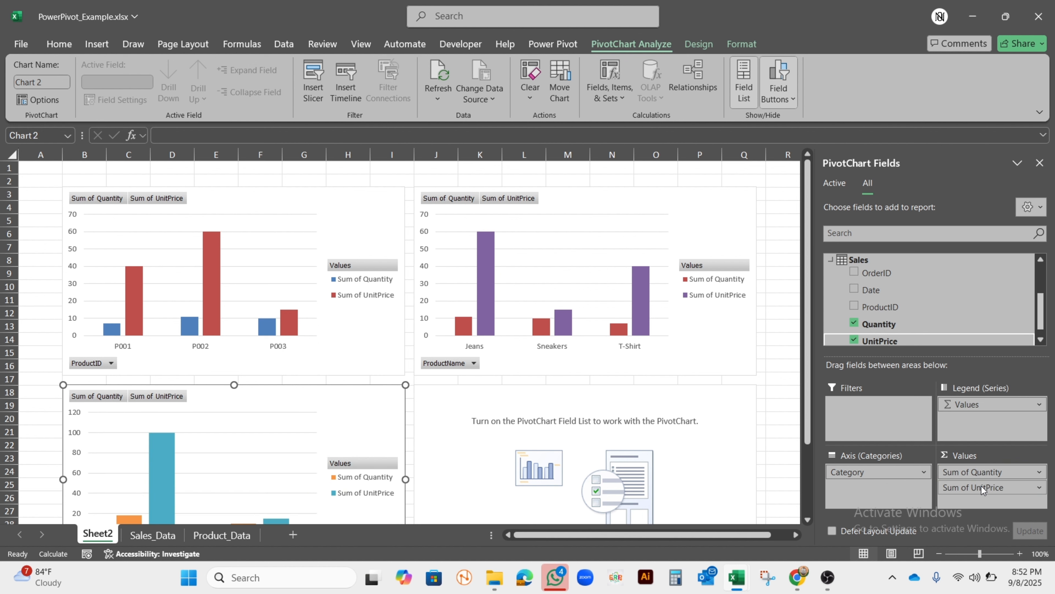
# Build Chart 4 from the Sales table with Date as the axis category and Quantity and UnitPrice as values.
pyautogui.click(499, 447)
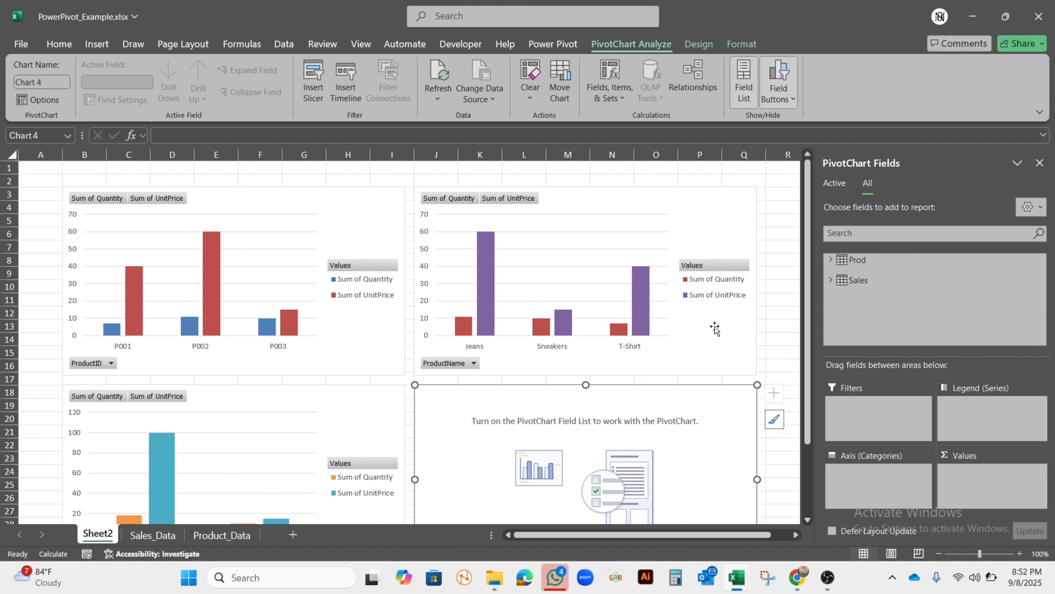
pyautogui.click(829, 264)
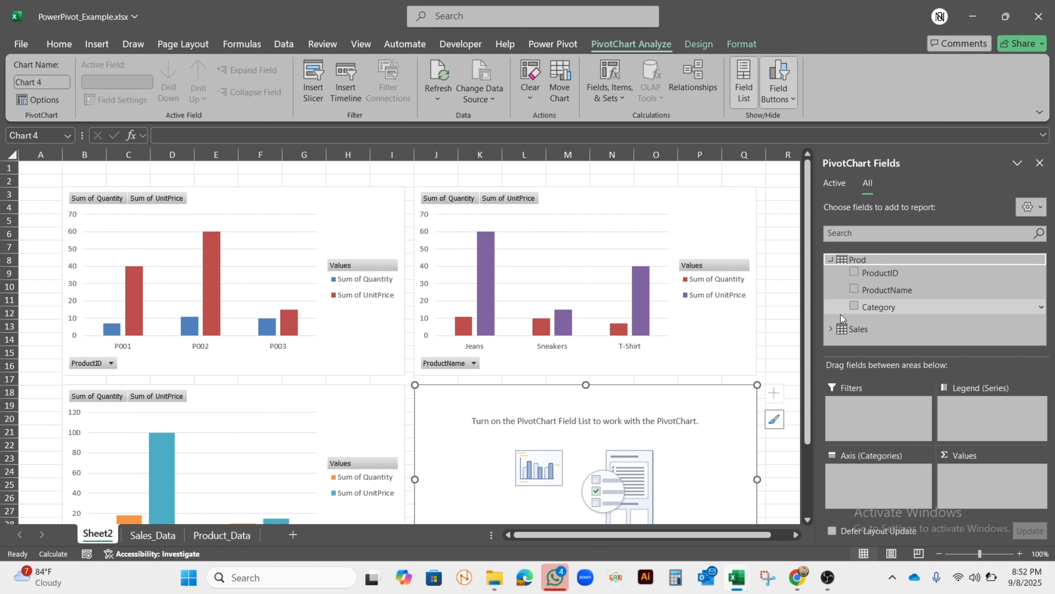
pyautogui.click(830, 327)
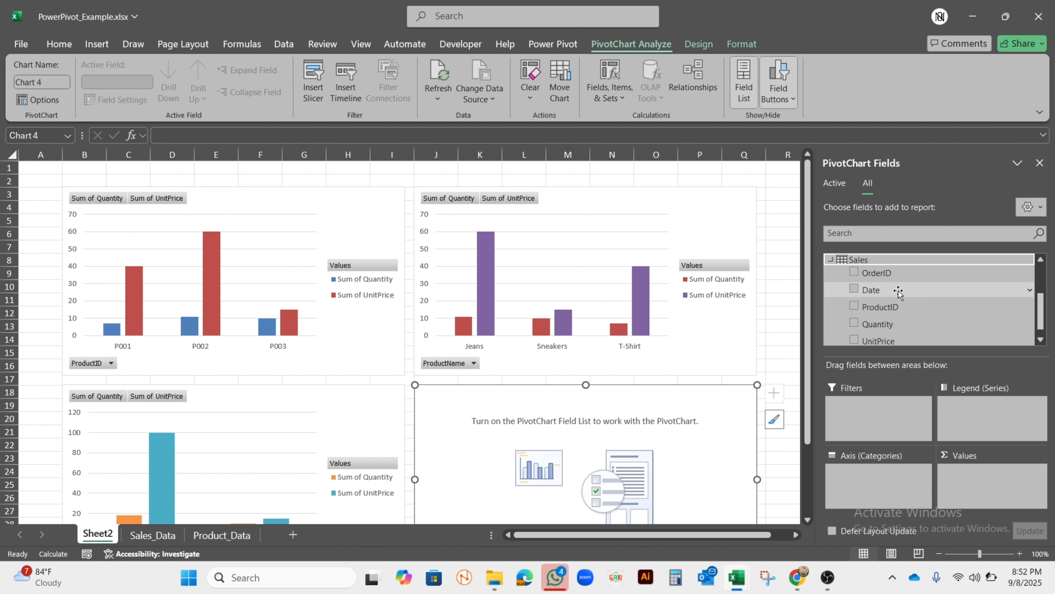
pyautogui.moveTo(898, 292); pyautogui.dragTo(849, 487)
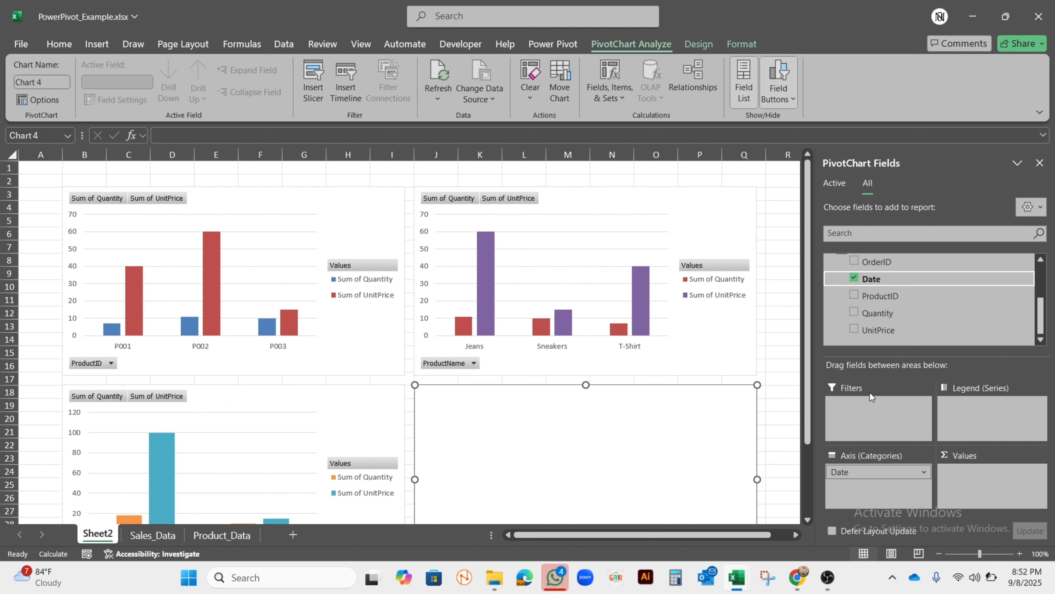
pyautogui.moveTo(900, 312); pyautogui.dragTo(1003, 491)
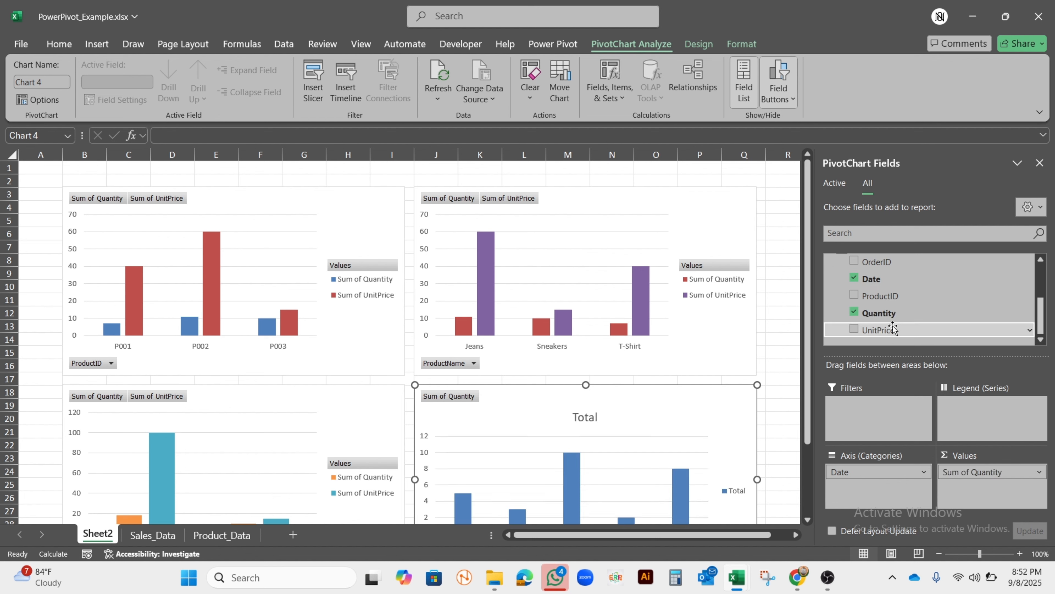
pyautogui.moveTo(892, 329); pyautogui.dragTo(1017, 497)
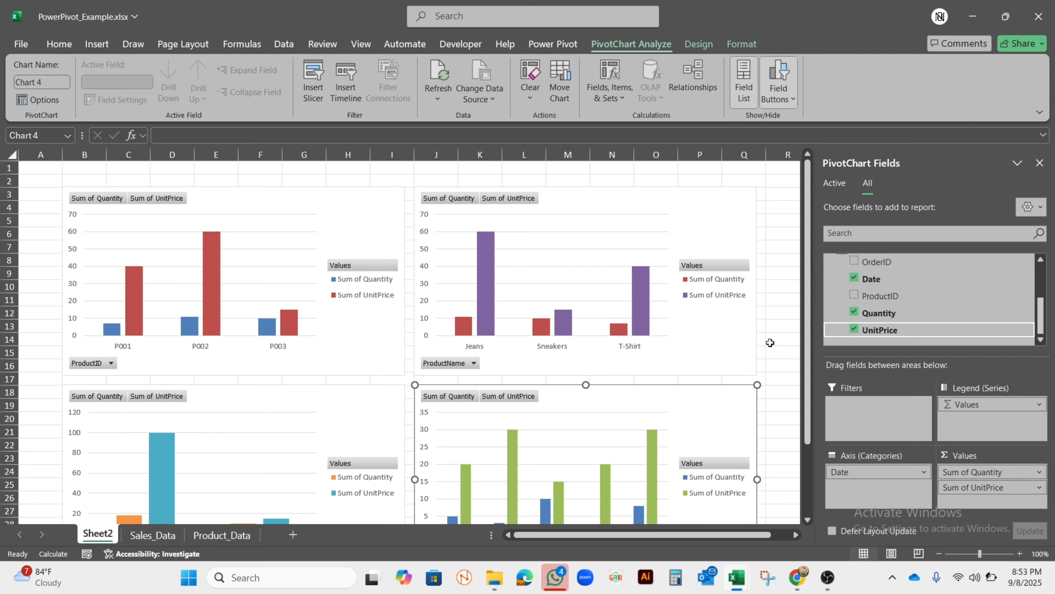
pyautogui.scroll(-2, 771, 342)
pyautogui.scroll(1, 770, 342)
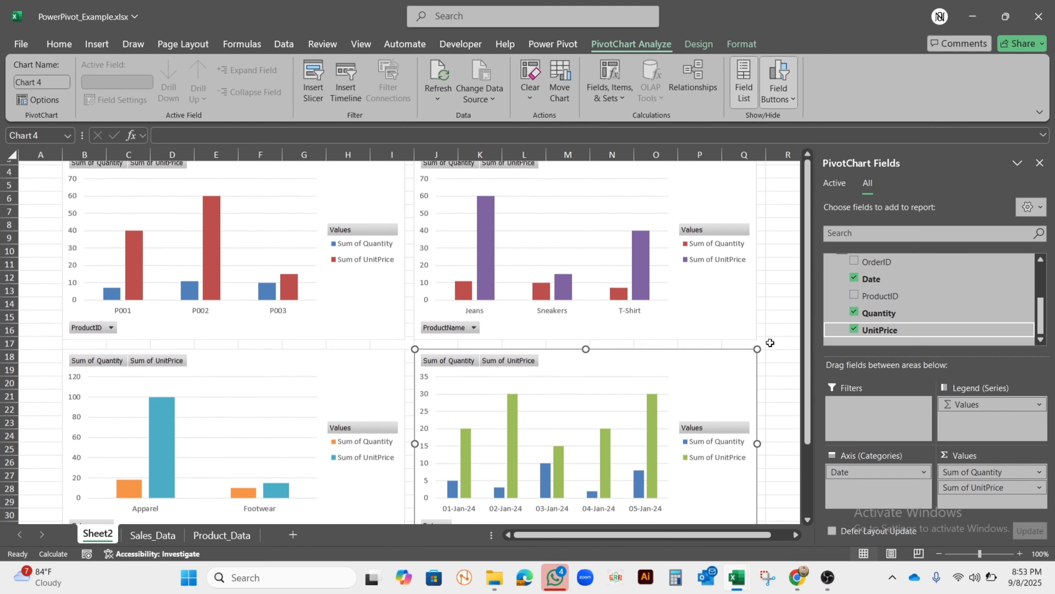
# Replace Date with OrderID as the axis category of Chart 4 and close the PivotChart field list.
pyautogui.click(863, 470)
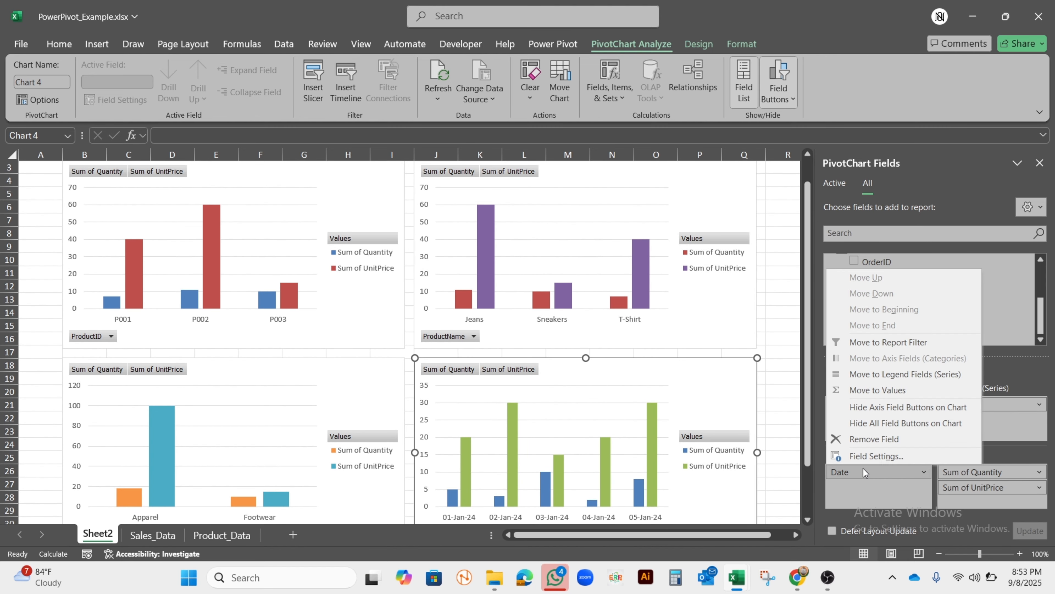
pyautogui.click(866, 443)
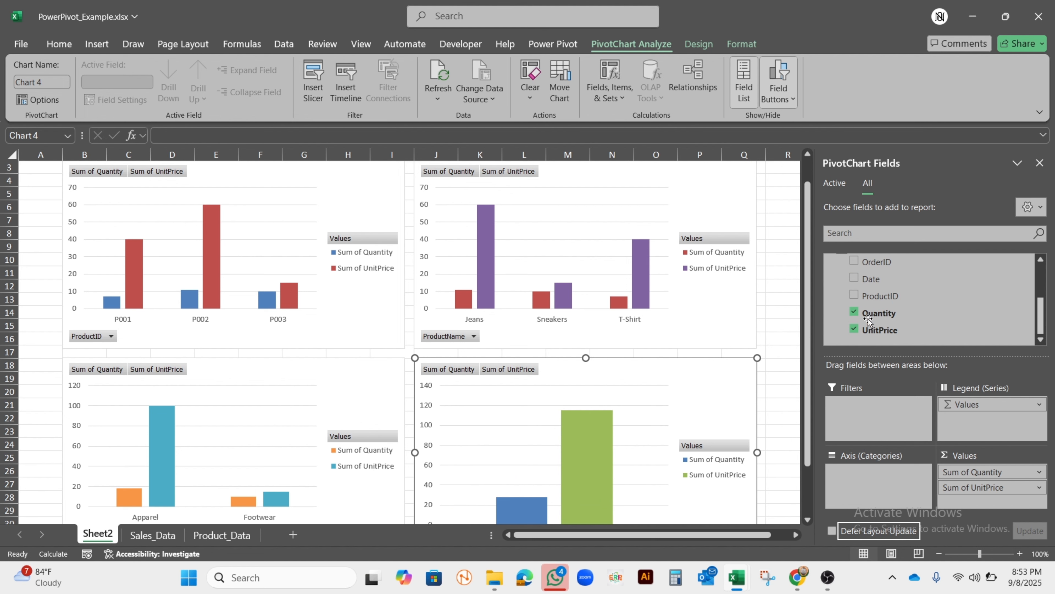
pyautogui.moveTo(879, 262); pyautogui.dragTo(869, 481)
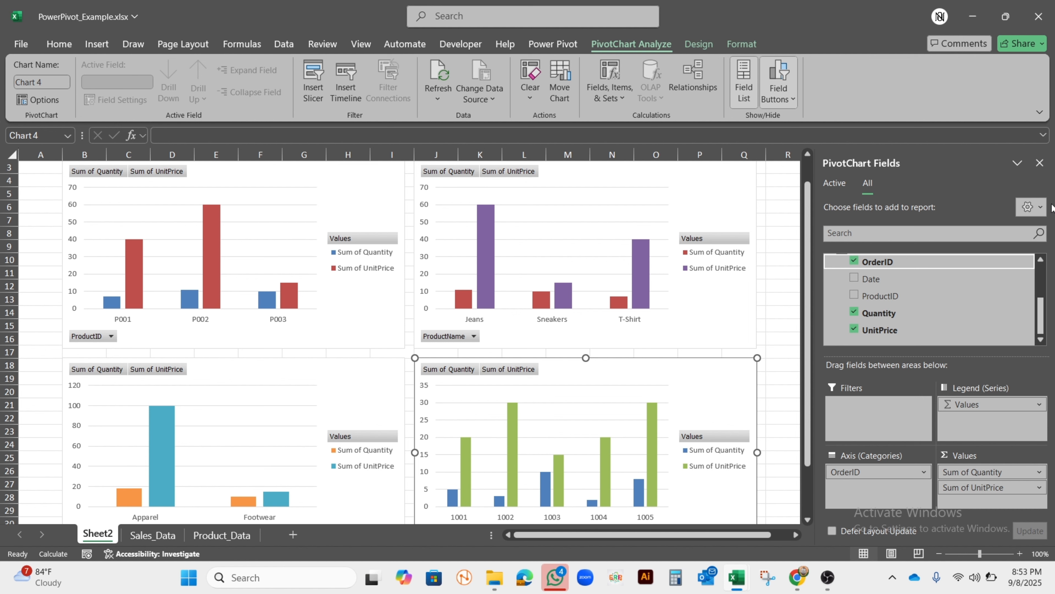
pyautogui.click(1040, 162)
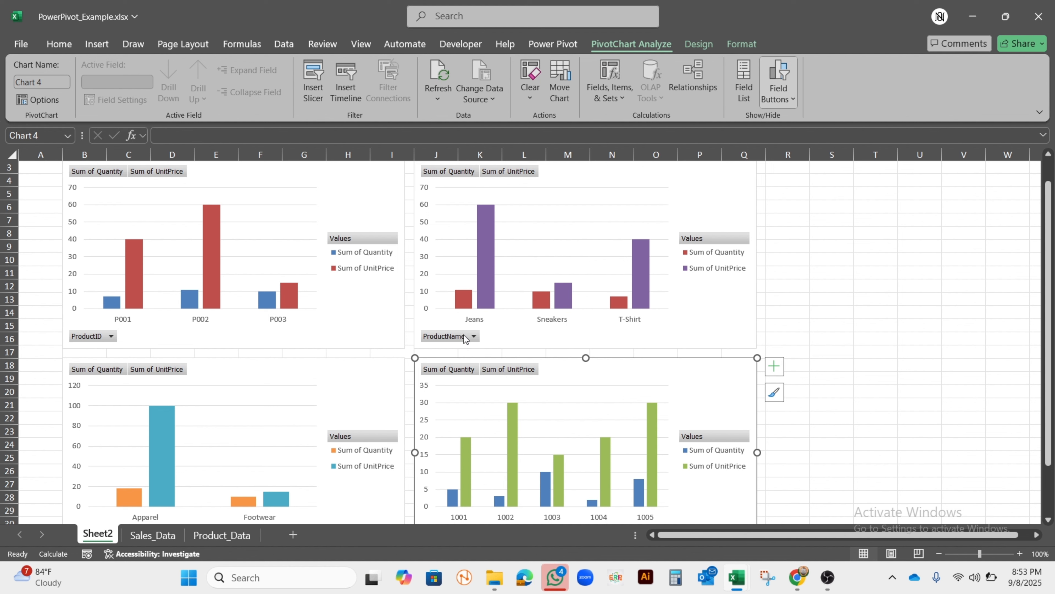
# Add data labels in the Center position to the columns of Chart 1.
pyautogui.click(313, 208)
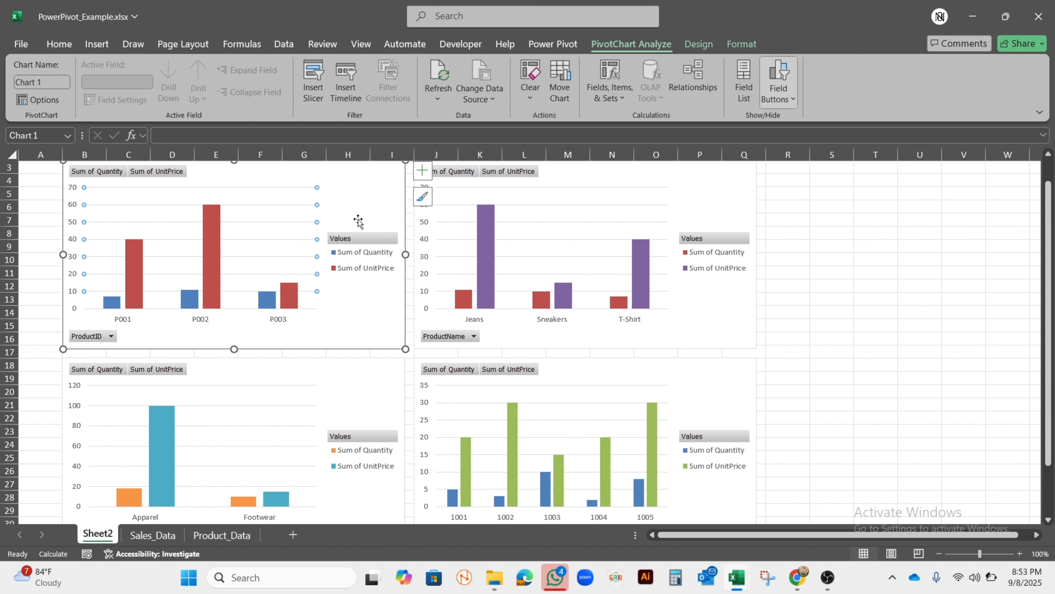
pyautogui.click(362, 251)
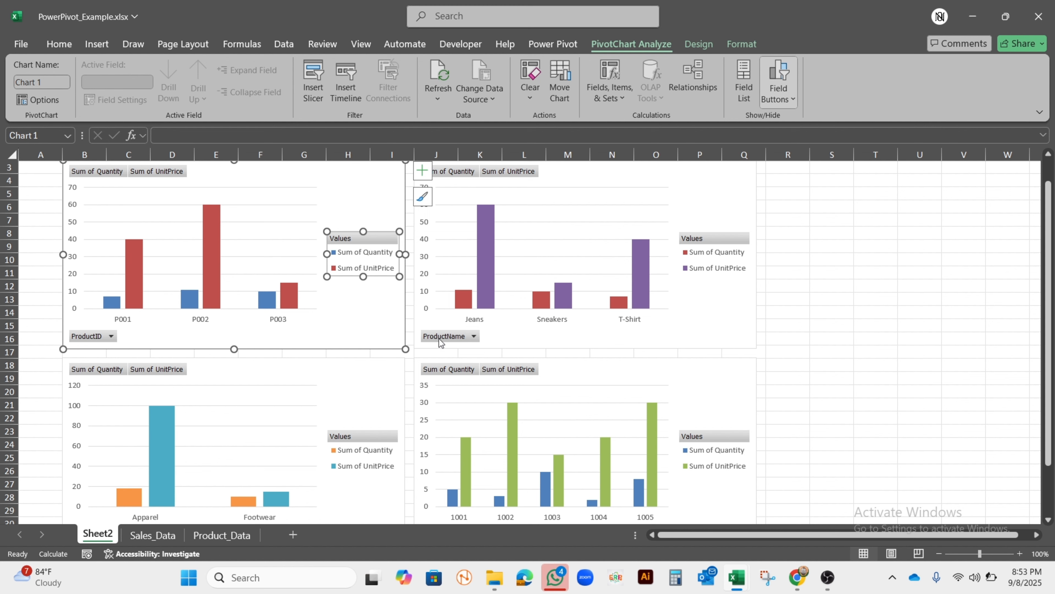
pyautogui.scroll(1, 329, 211)
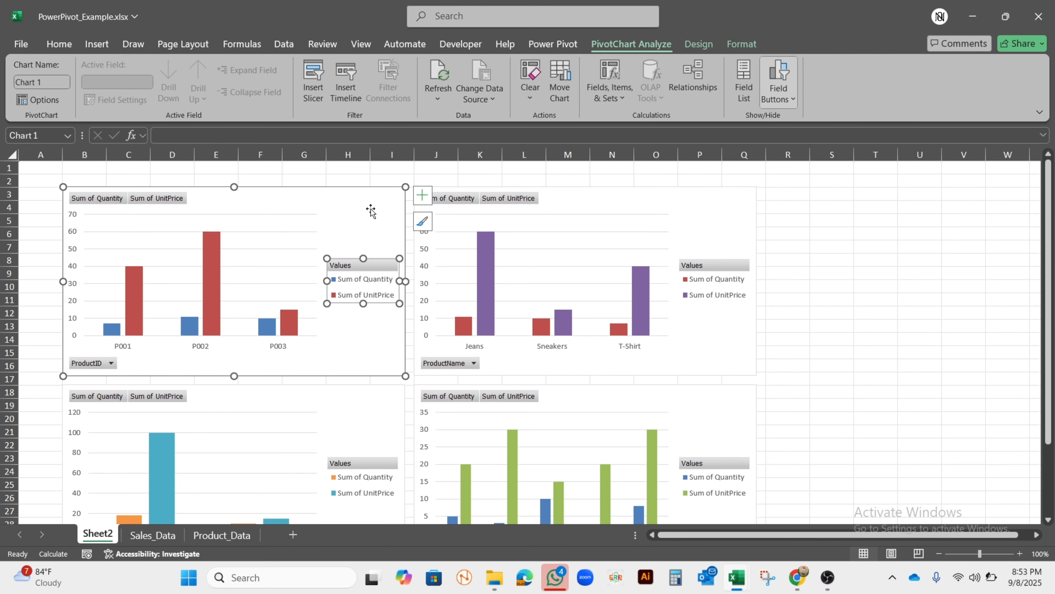
pyautogui.click(333, 232)
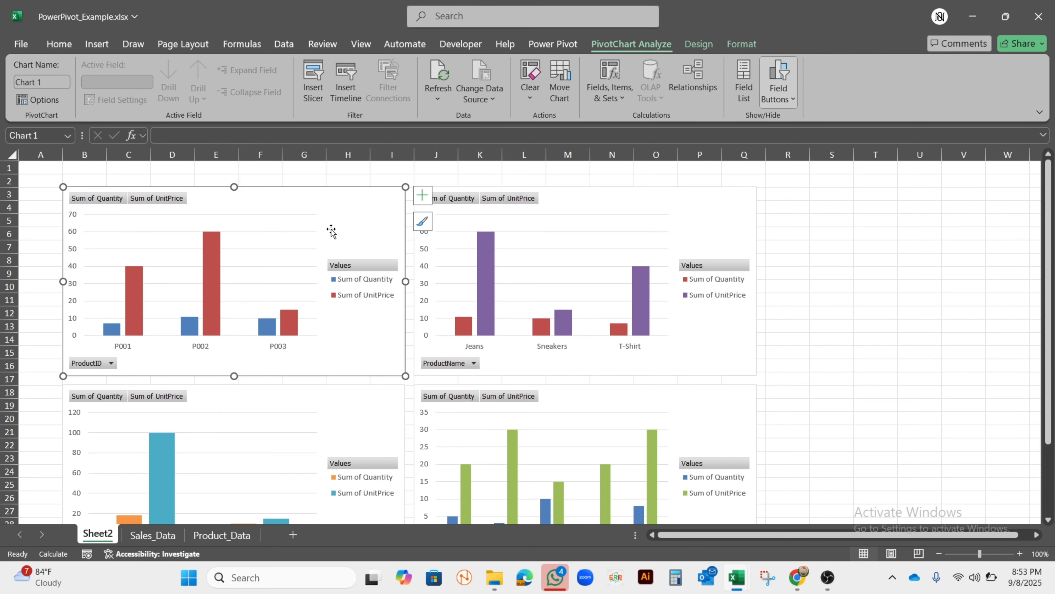
pyautogui.click(423, 195)
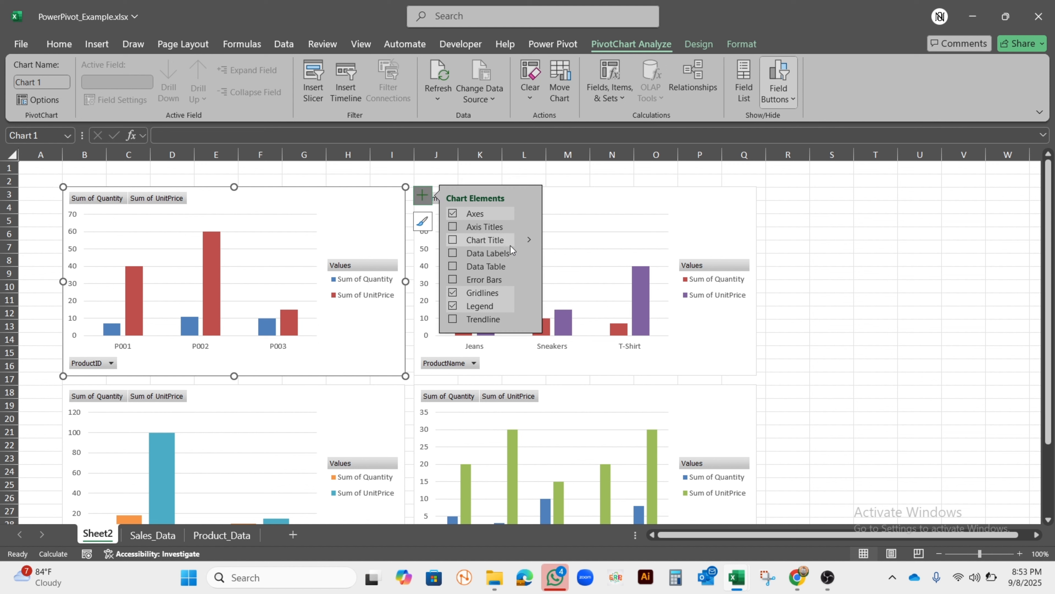
pyautogui.click(530, 254)
pyautogui.click(563, 257)
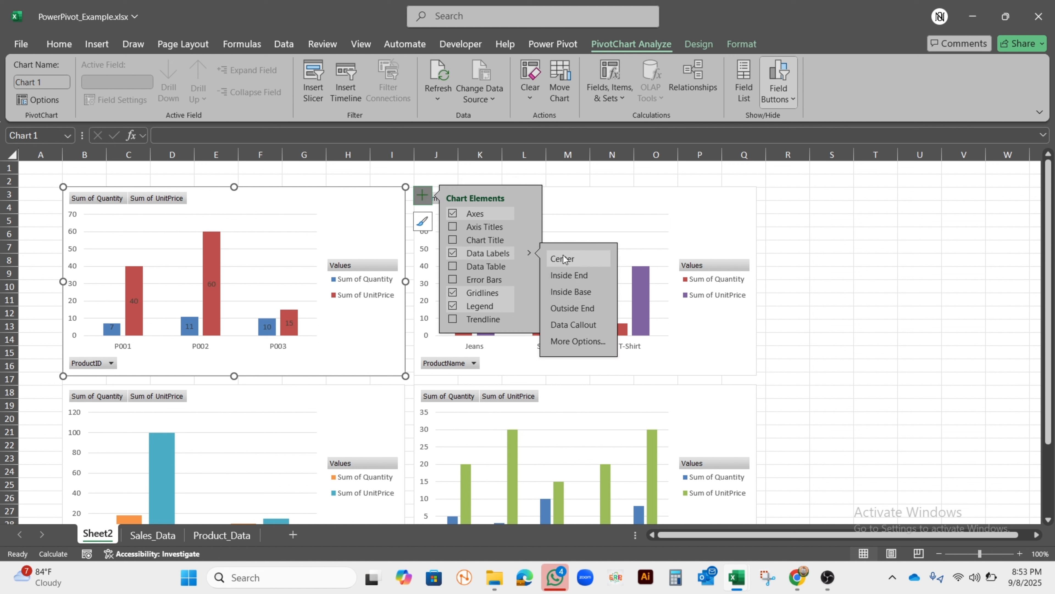
pyautogui.click(792, 278)
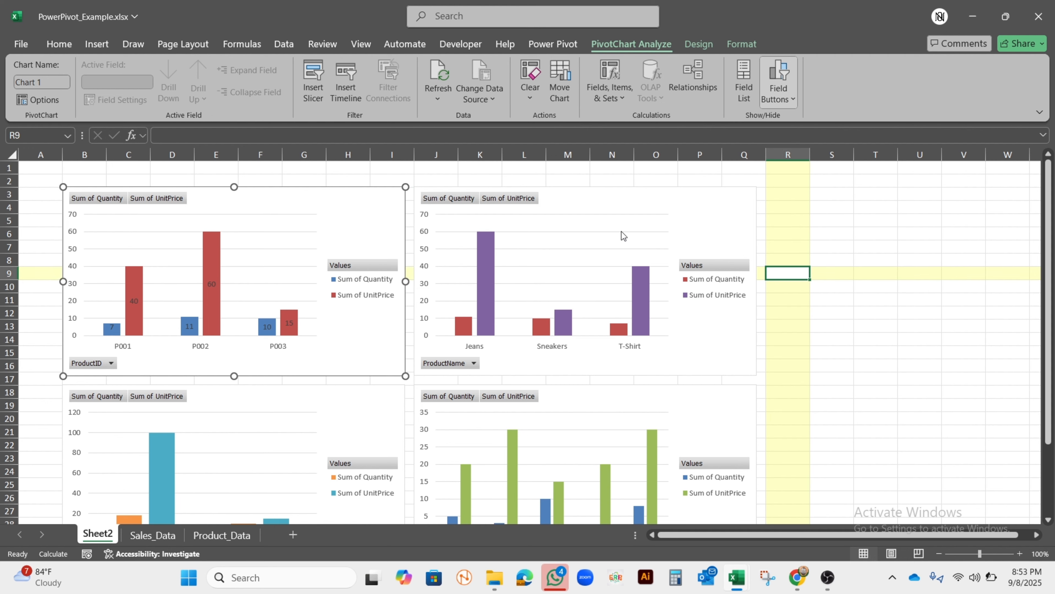
# Add data labels in the Center position to the columns of Chart 3, the ProductName chart.
pyautogui.click(638, 222)
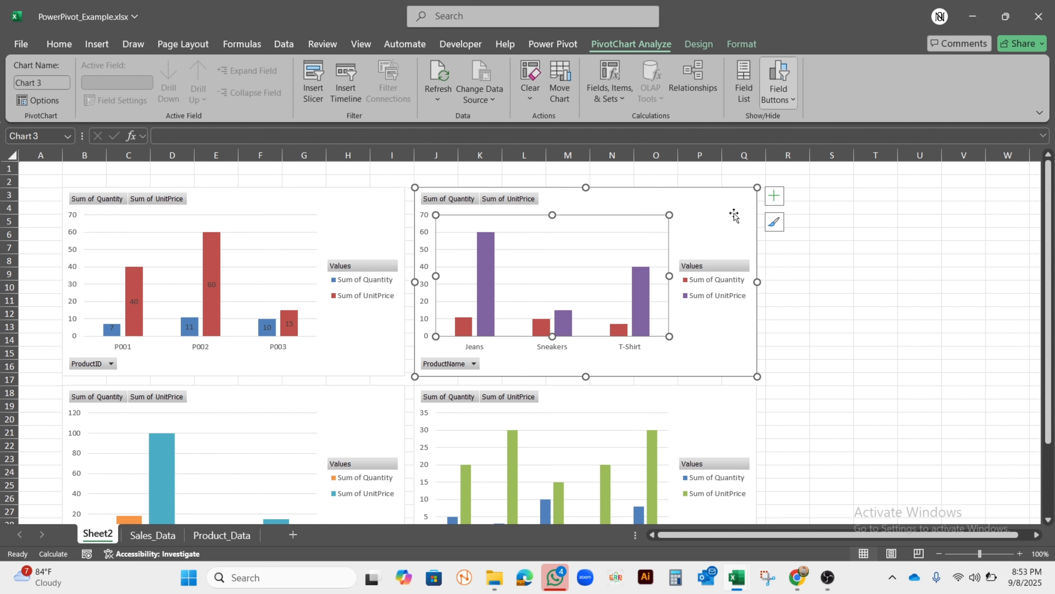
pyautogui.click(780, 198)
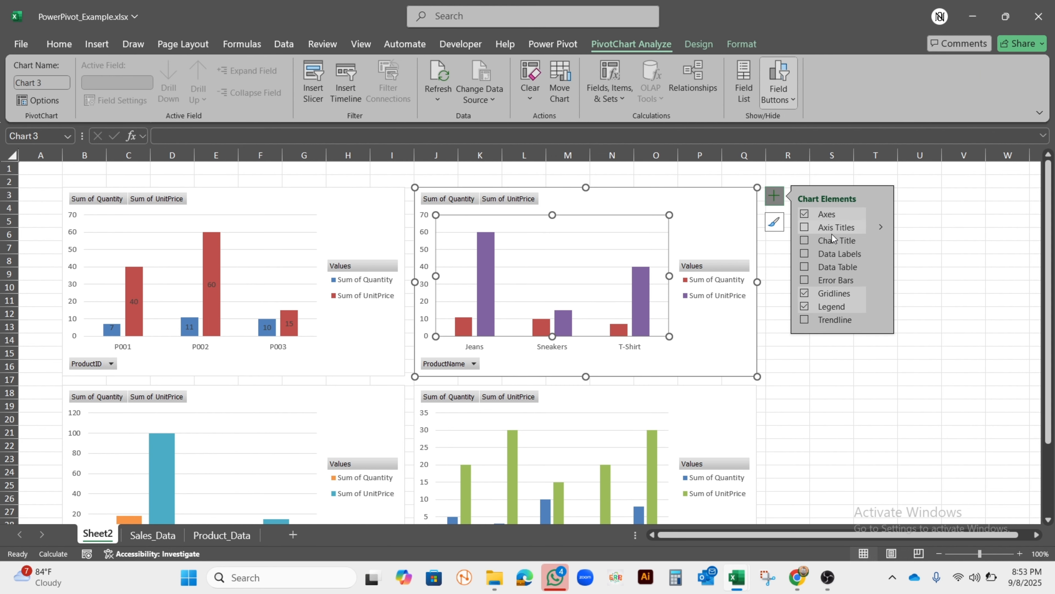
pyautogui.click(881, 253)
pyautogui.click(921, 260)
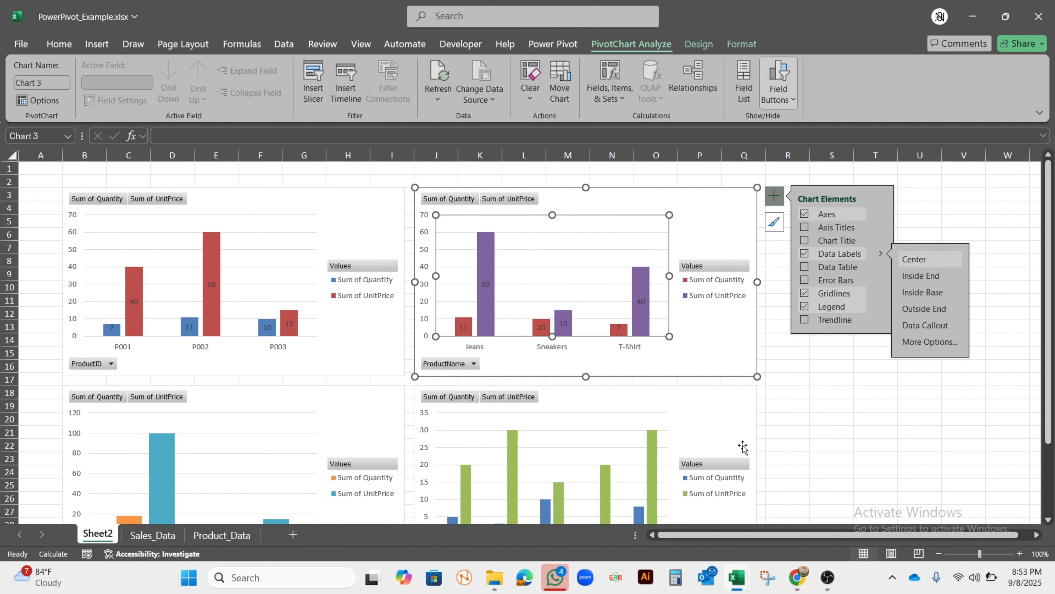
# Add data labels in the Center position to the columns of Chart 4, the OrderID chart.
pyautogui.click(735, 431)
pyautogui.click(774, 394)
pyautogui.click(880, 451)
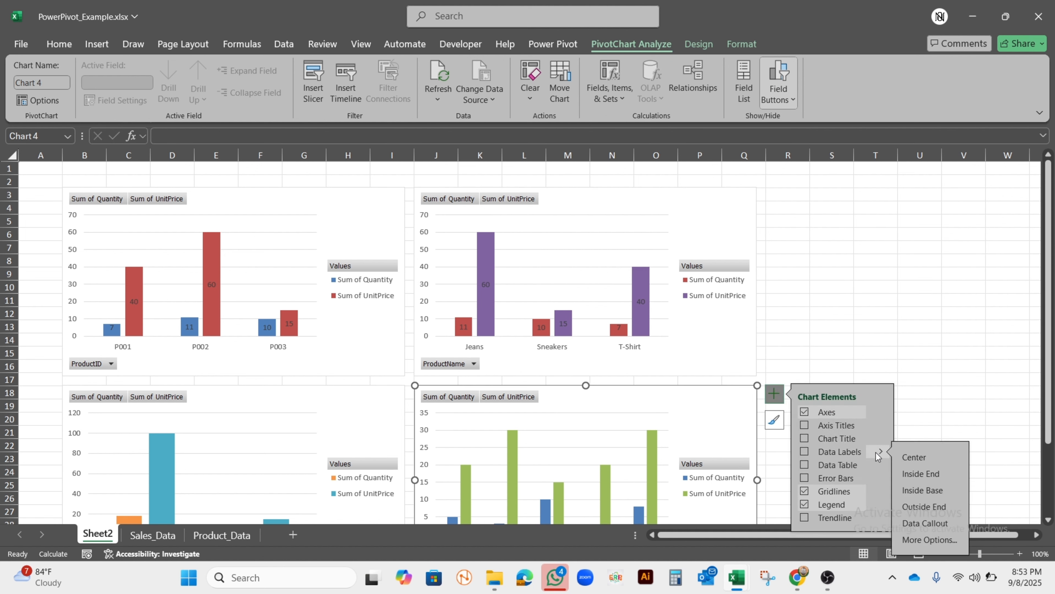
pyautogui.click(914, 457)
# Add data labels in the Center position to the columns of Chart 2, the Category chart.
pyautogui.click(388, 424)
pyautogui.click(423, 393)
pyautogui.click(528, 452)
pyautogui.click(562, 456)
# Add a slicer for the Sales table's Date field from Chart 3 and place it beside the ProductName chart, clear of all four charts.
pyautogui.click(778, 391)
pyautogui.click(739, 349)
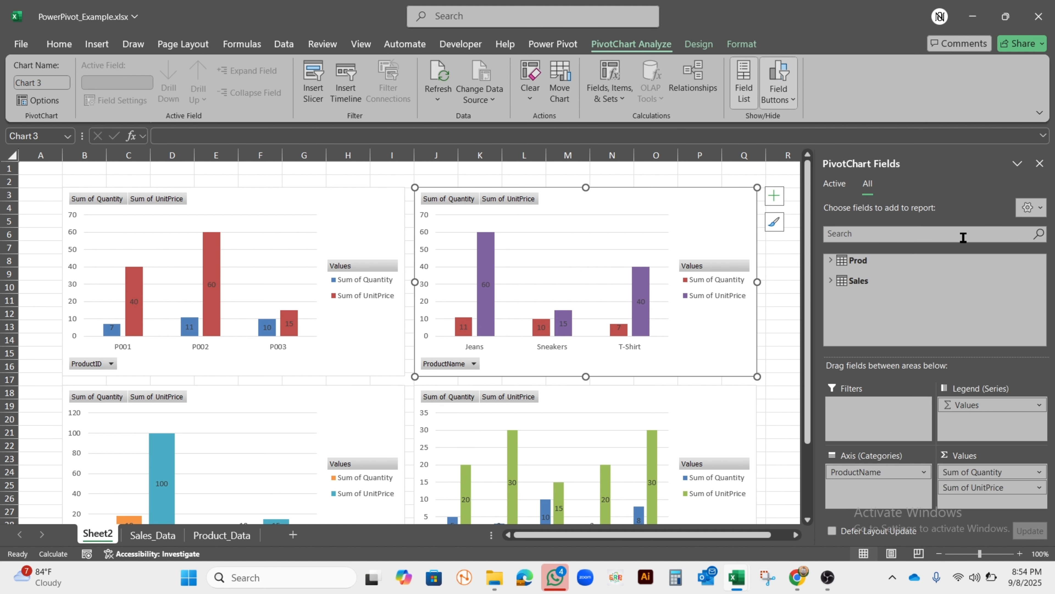
pyautogui.click(829, 261)
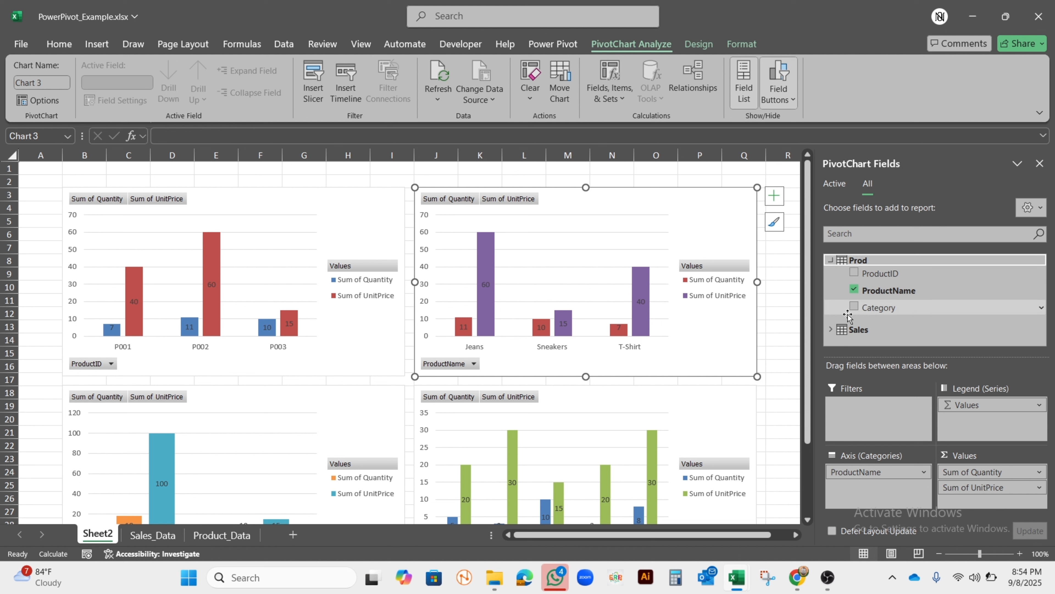
pyautogui.click(831, 329)
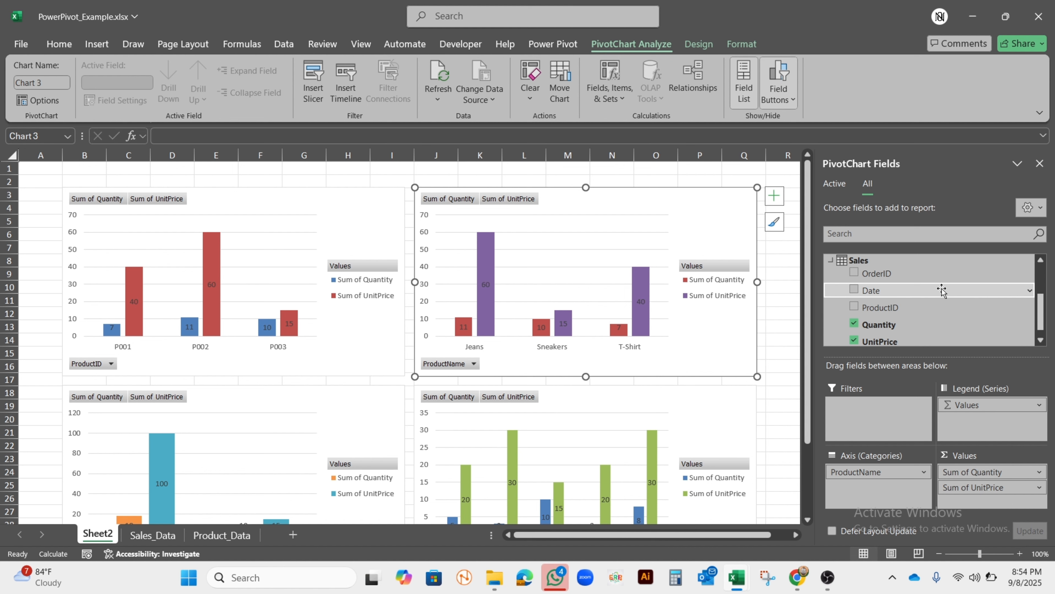
pyautogui.rightClick(952, 292)
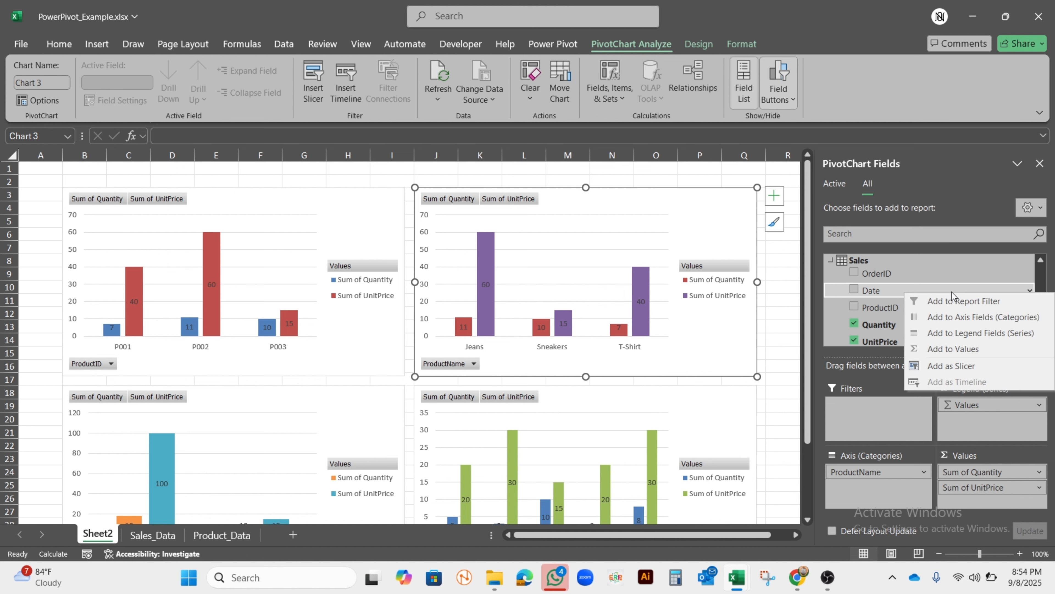
pyautogui.click(946, 368)
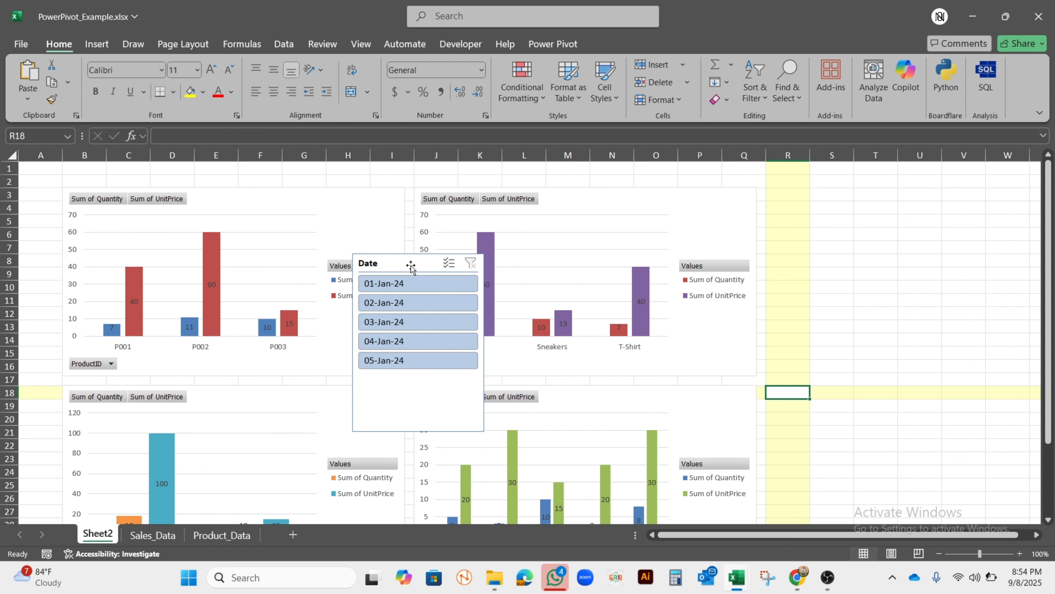
pyautogui.moveTo(411, 266); pyautogui.dragTo(829, 200)
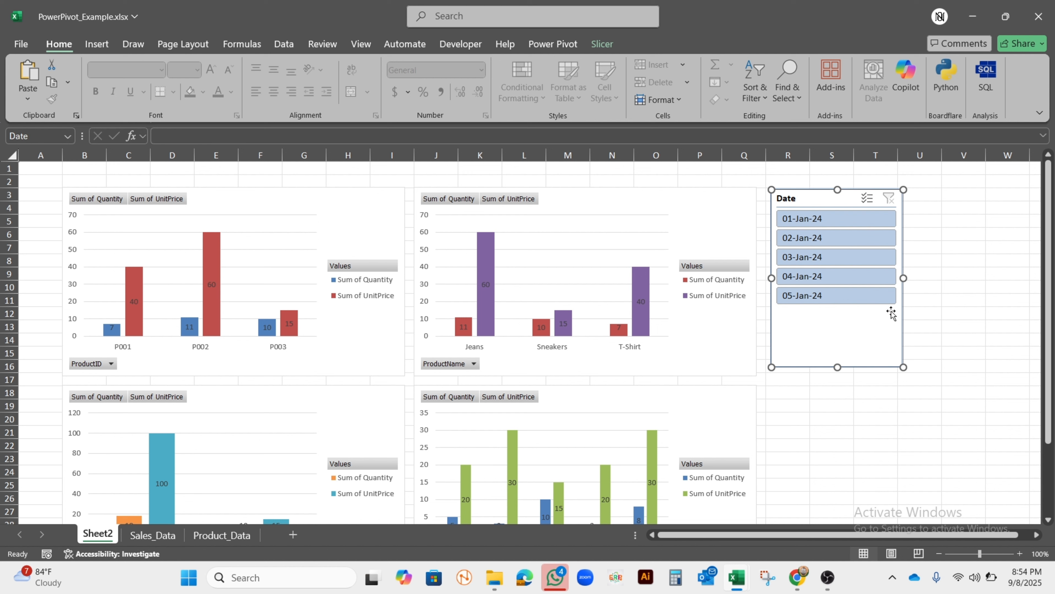
# Connect the Date slicer to Chart 1, Chart 2 and Chart 4 through its report connections, in addition to Chart 3.
pyautogui.rightClick(827, 203)
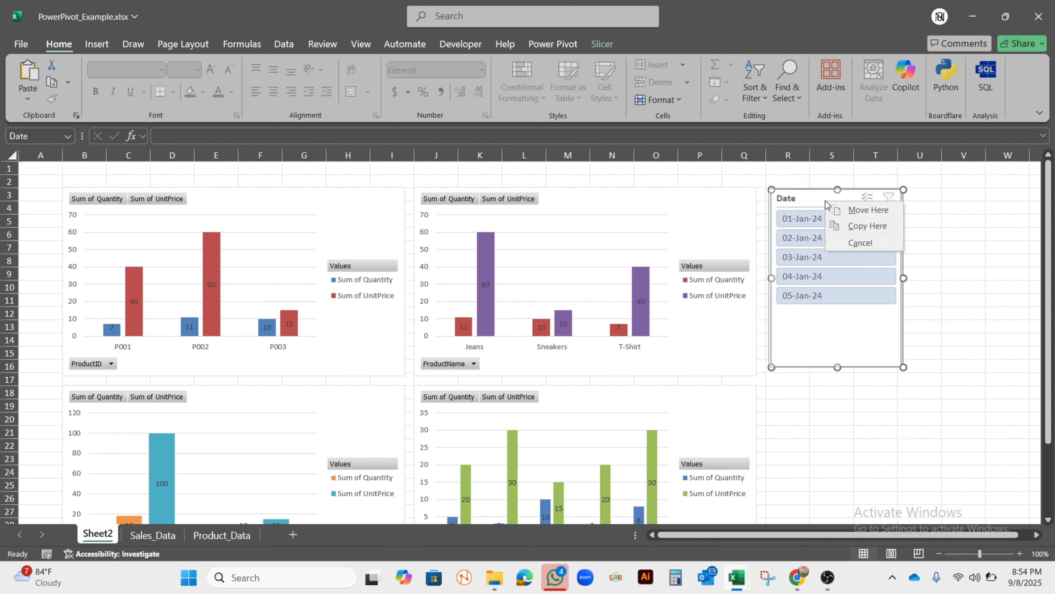
pyautogui.click(967, 249)
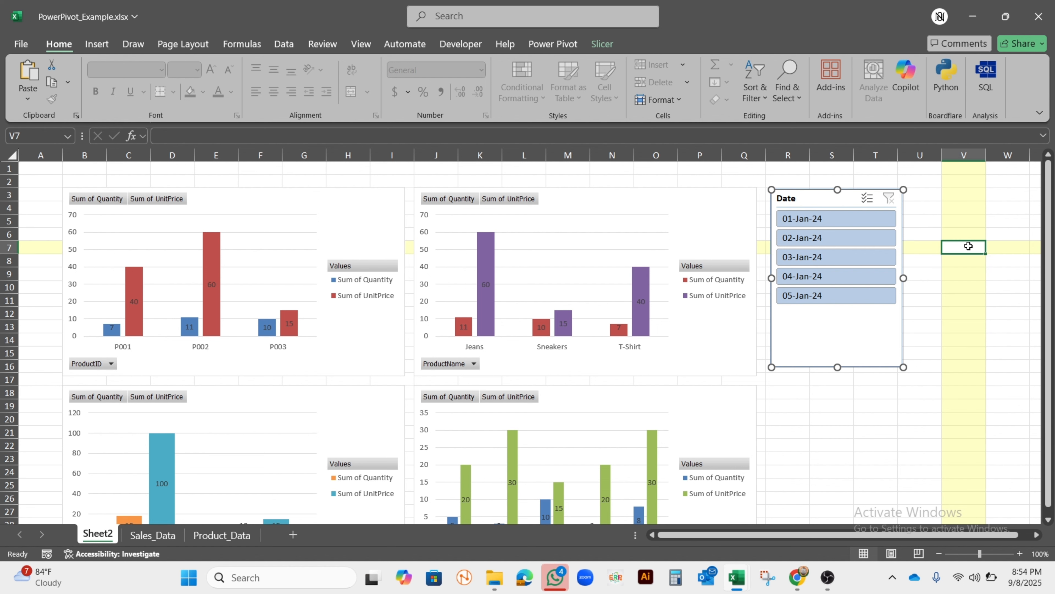
pyautogui.rightClick(869, 200)
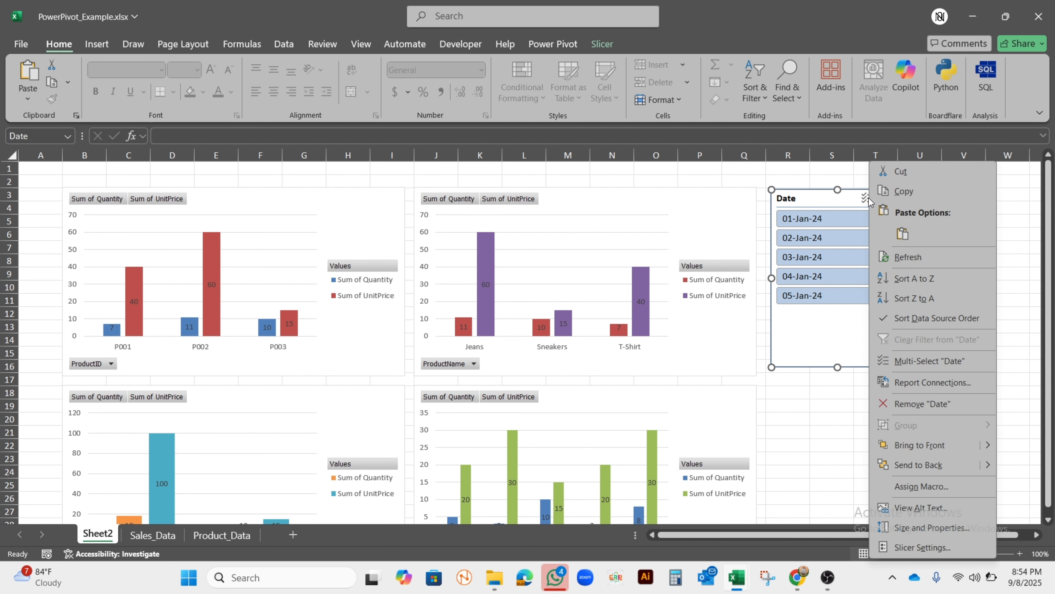
pyautogui.click(921, 387)
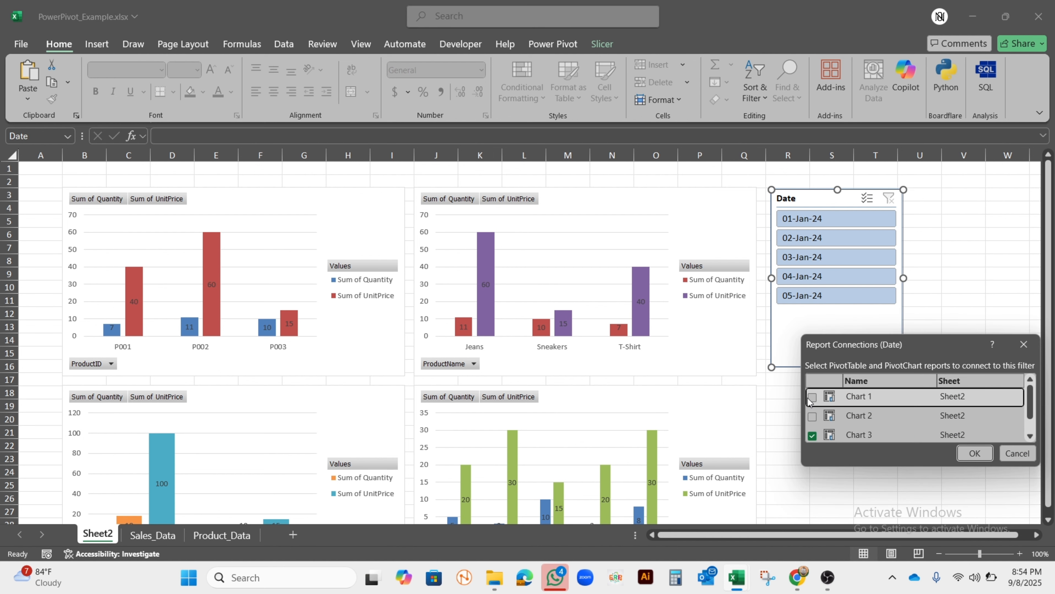
pyautogui.click(812, 397)
pyautogui.click(813, 416)
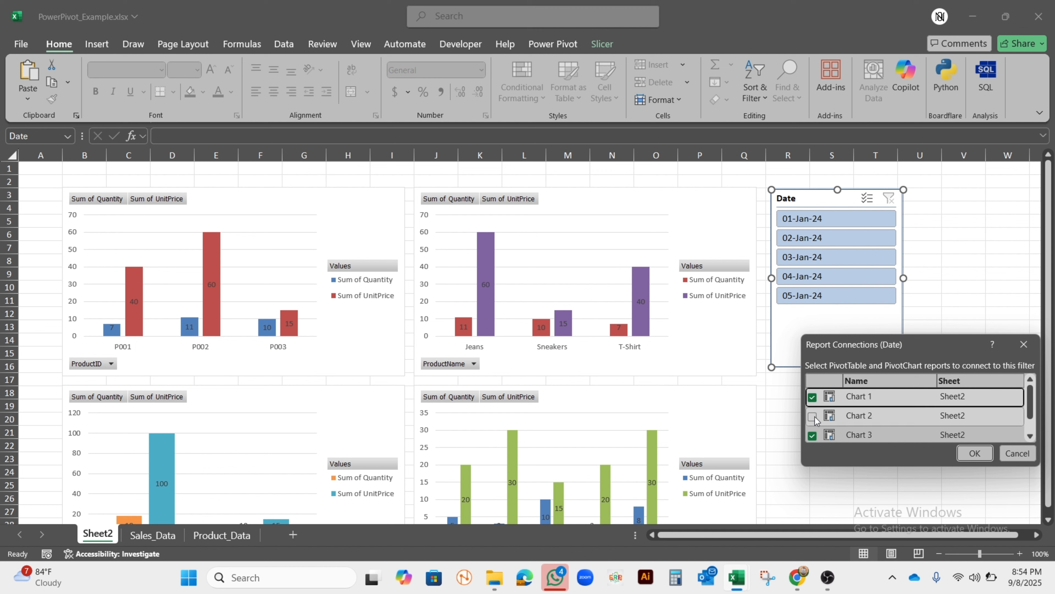
pyautogui.scroll(-1, 815, 418)
pyautogui.click(814, 433)
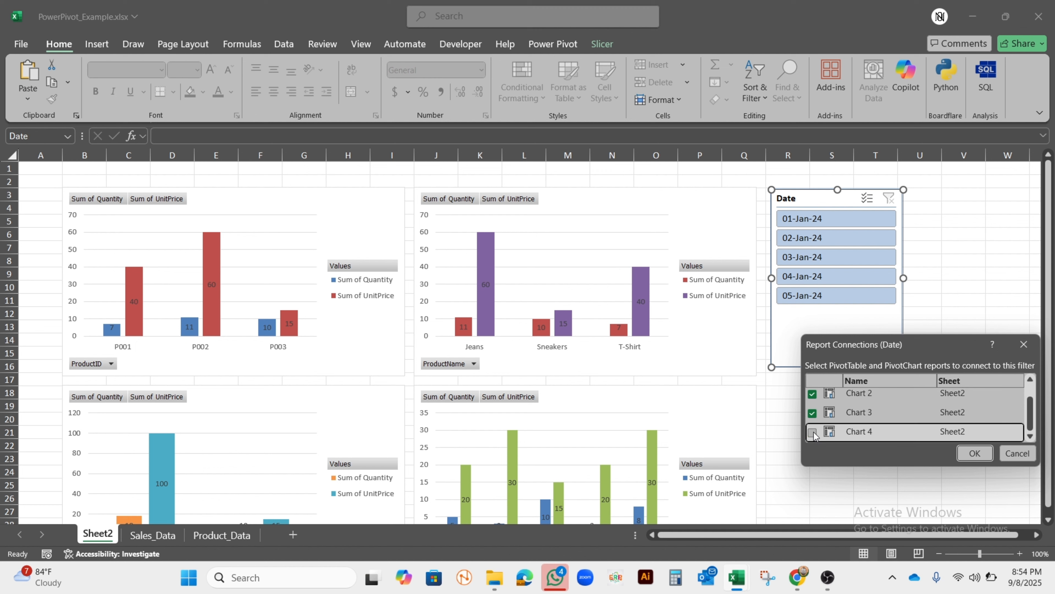
pyautogui.click(975, 452)
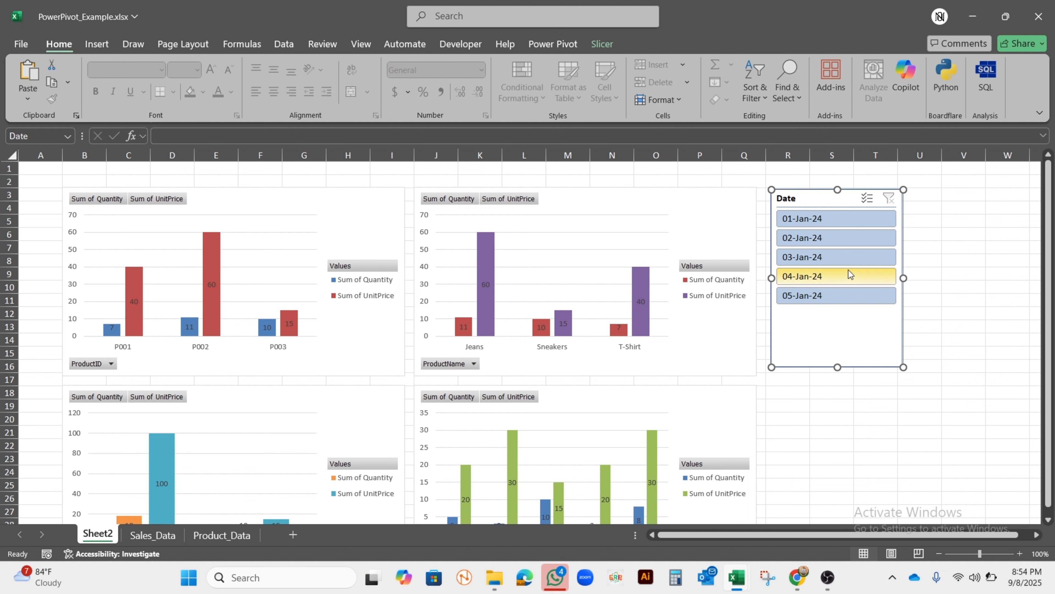
# Test the Date slicer by filtering the charts to 01-Jan-24, 03-Jan-24, 04-Jan-24 and 05-Jan-24 in turn, and clear the filter.
pyautogui.click(825, 216)
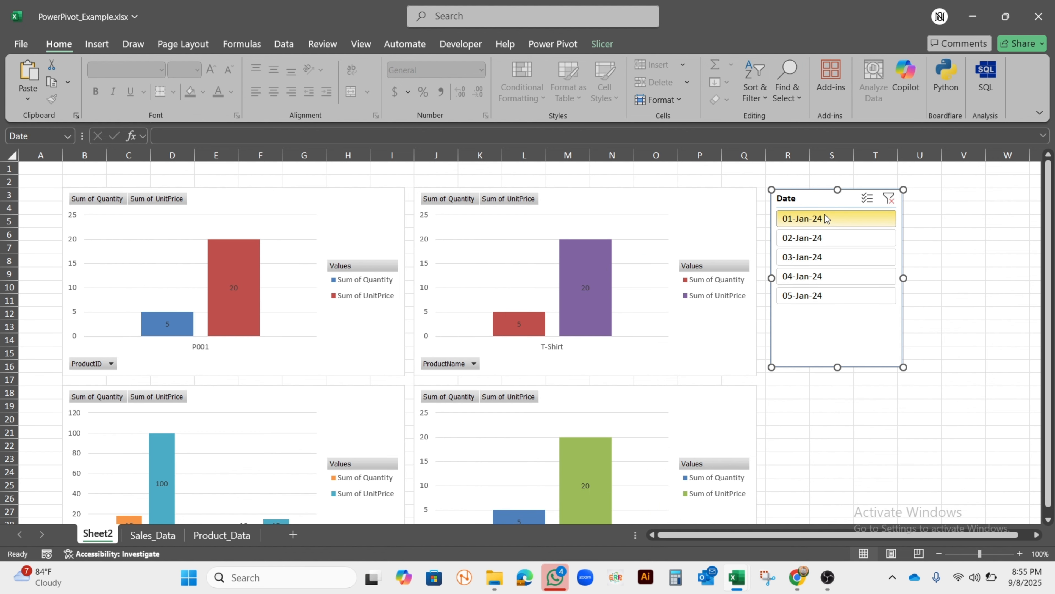
pyautogui.keyDown('ctrl'); pyautogui.scroll(-3, 679, 445); pyautogui.keyUp('ctrl')
pyautogui.click(645, 233)
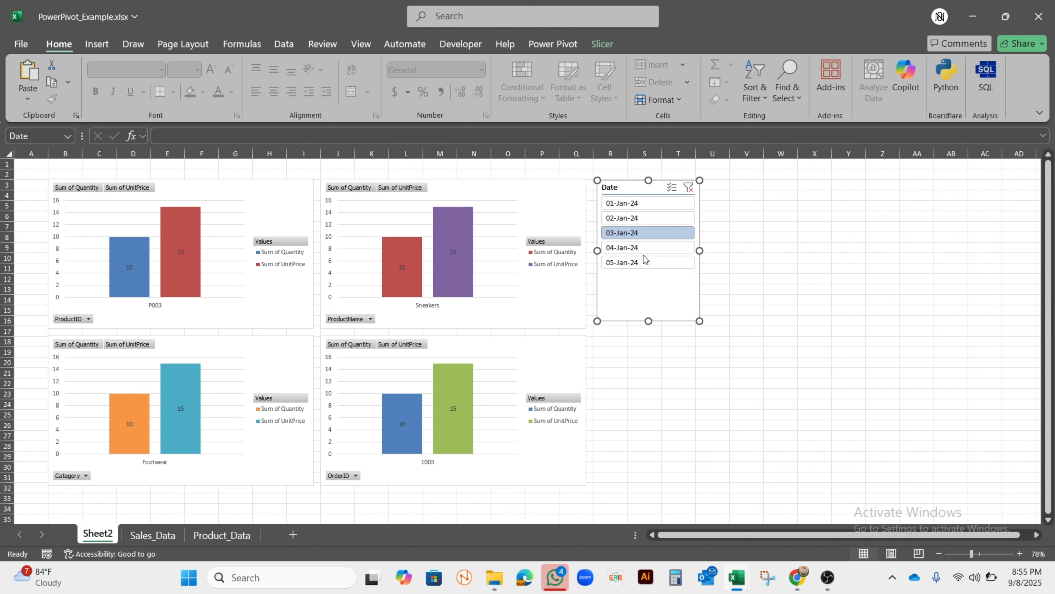
pyautogui.click(644, 248)
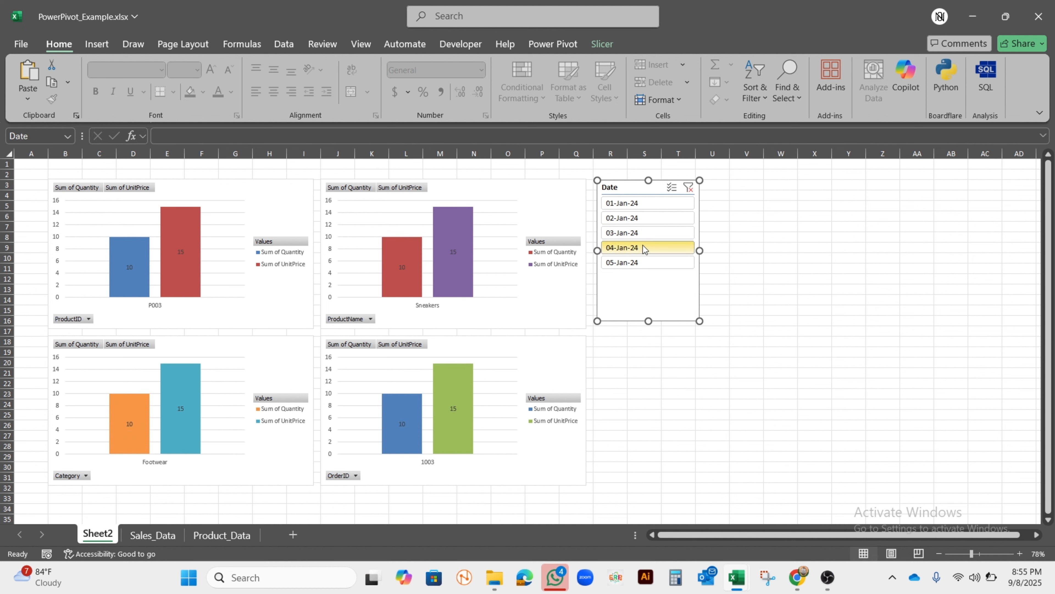
pyautogui.click(643, 264)
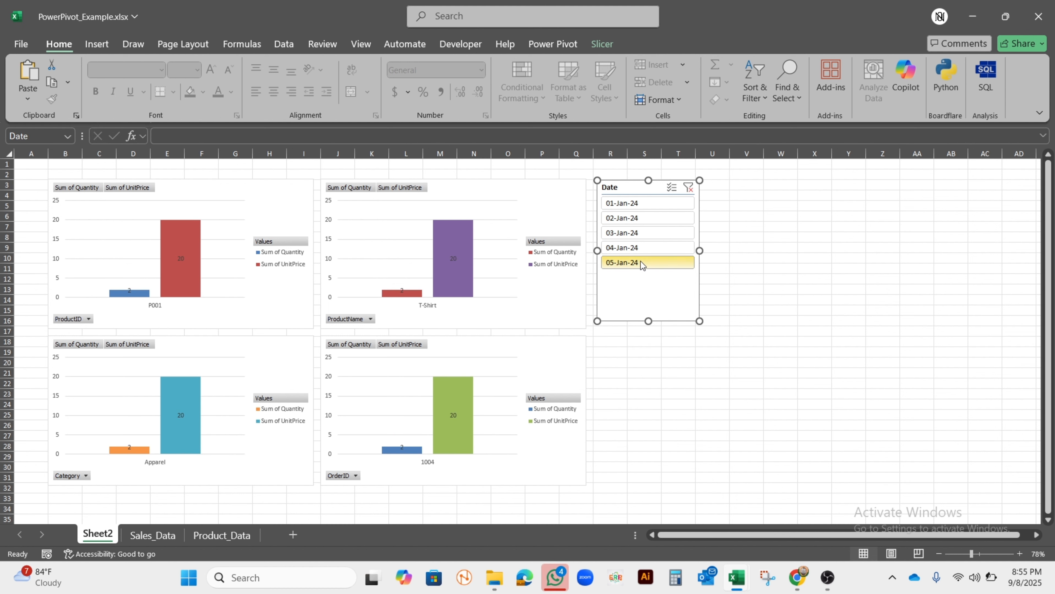
pyautogui.click(690, 190)
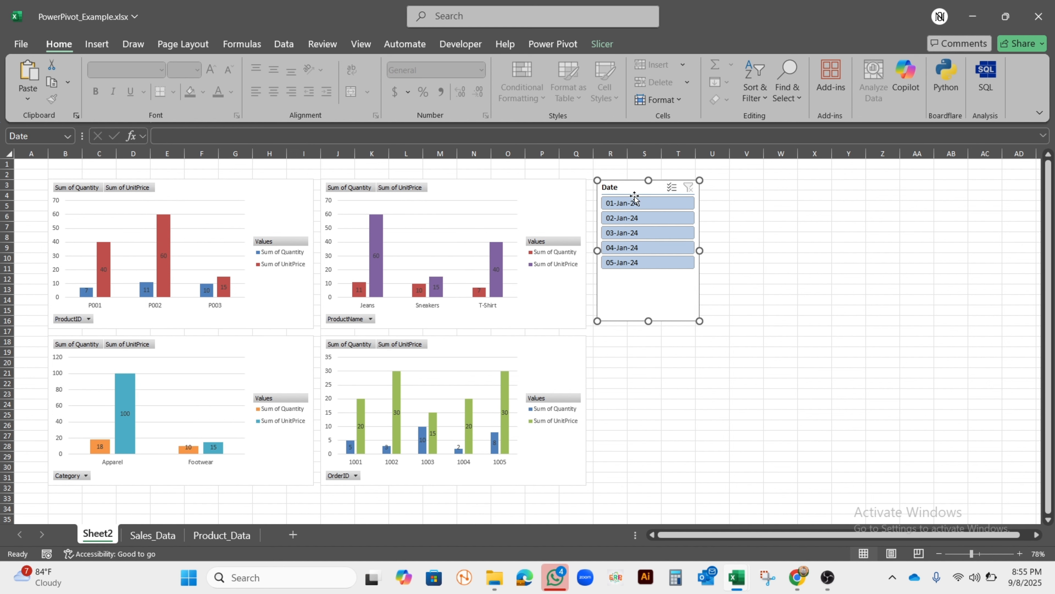
# Filter the four charts with the Date slicer to 01-Jan-24 and switch the selection to 03-Jan-24.
pyautogui.click(630, 204)
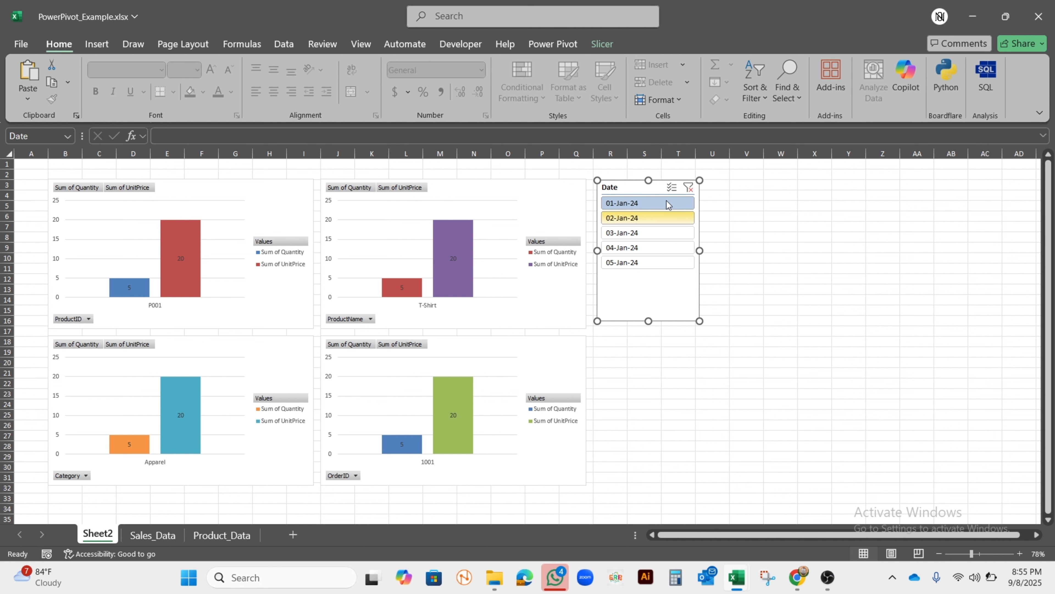
pyautogui.click(655, 236)
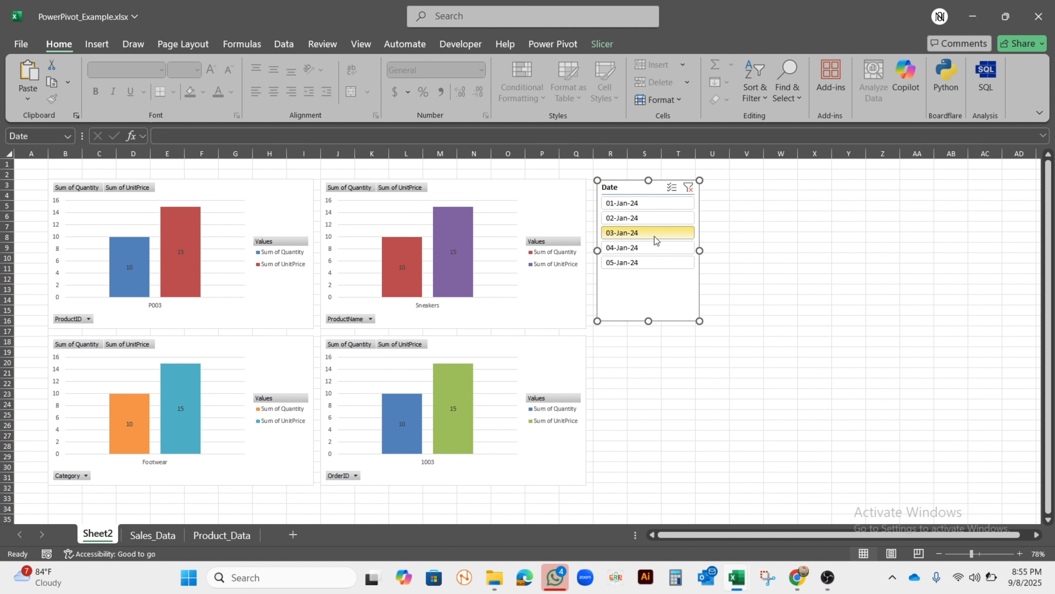